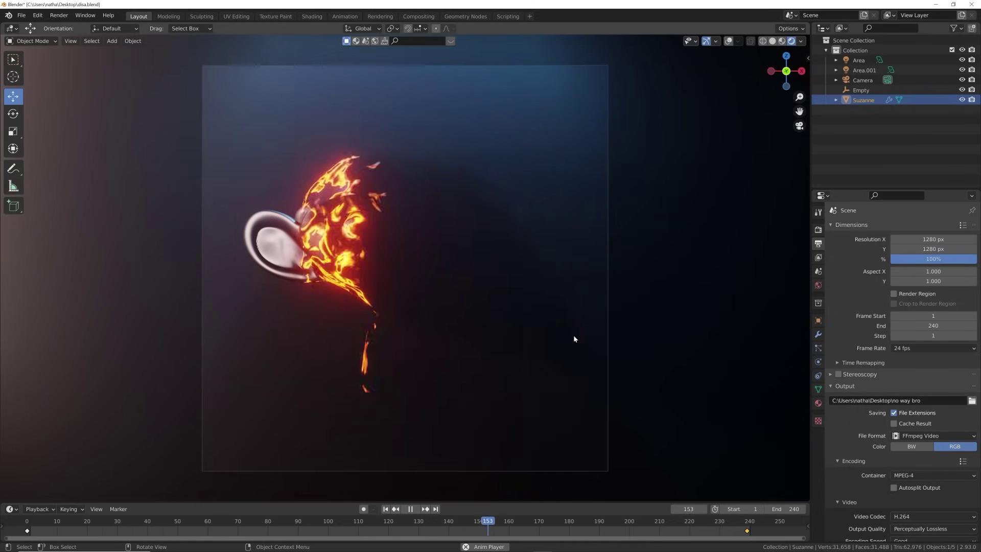
# Step: Stop the animation playback and scrub back to frame 103
pyautogui.press('space')
pyautogui.moveTo(503, 521); pyautogui.dragTo(336, 497)
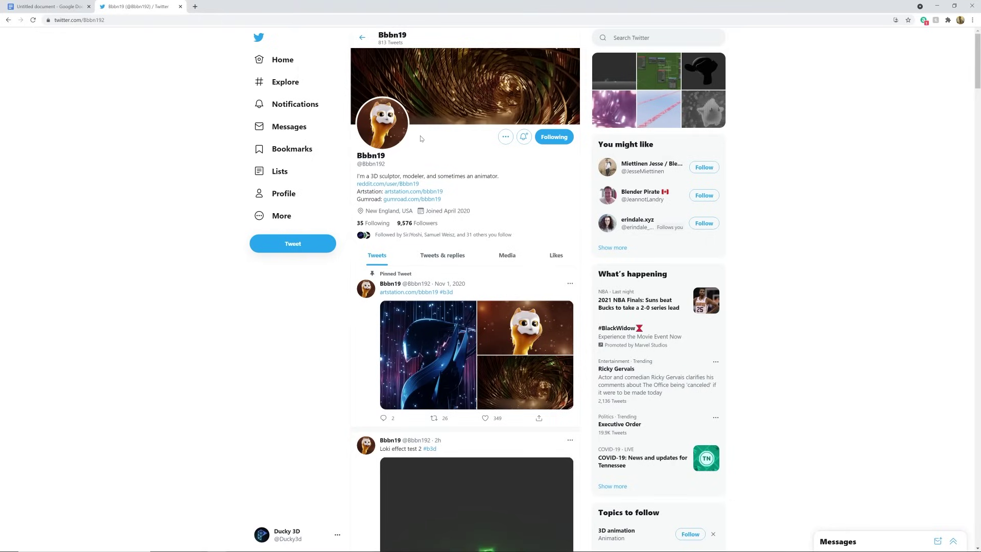
# Step: Switch to the browser and look through the Loki effect test posts on the artist's Twitter profile
pyautogui.scroll(-4, 454, 329)
pyautogui.scroll(-4, 455, 330)
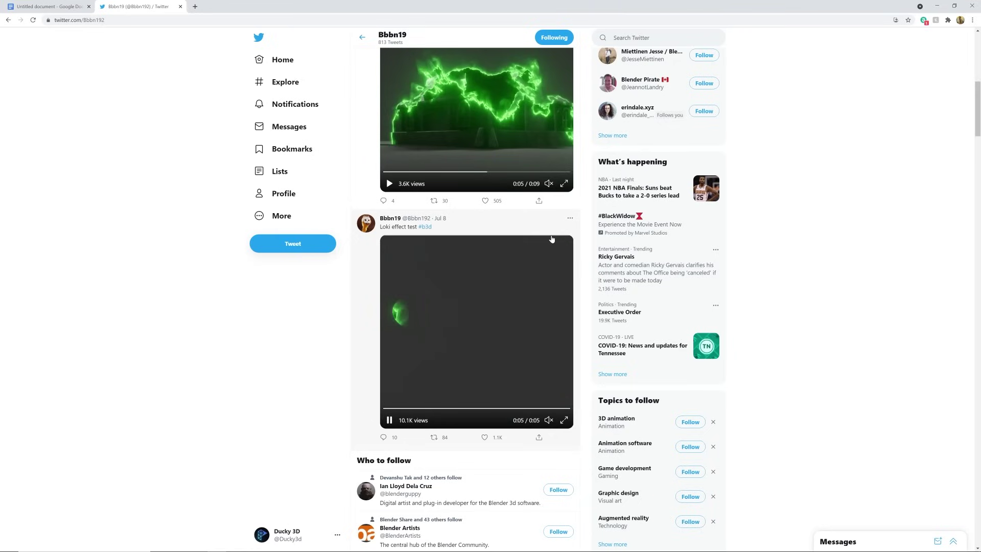
# Step: Return to Blender and play the monkey's dissolve animation from the first frame
pyautogui.click(943, 6)
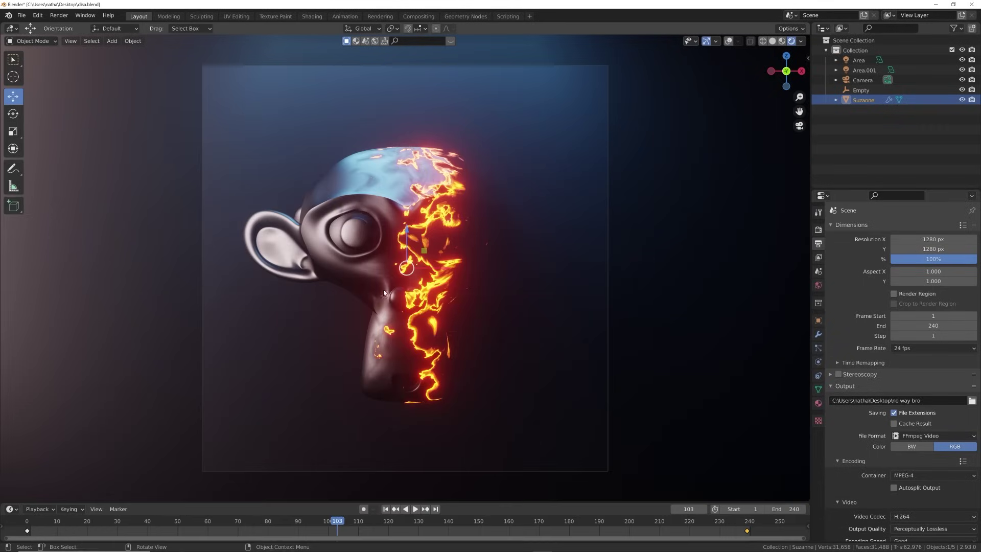
pyautogui.click(384, 510)
pyautogui.press('space')
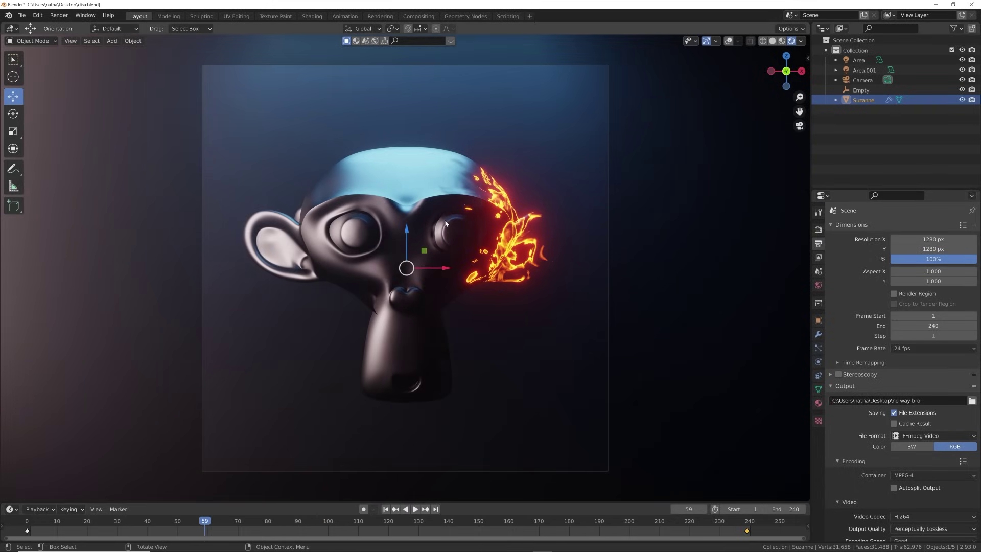
# Step: Examine the node tree of the finished dissolve material in the Shading workspace
pyautogui.click(311, 17)
pyautogui.scroll(-2, 476, 501)
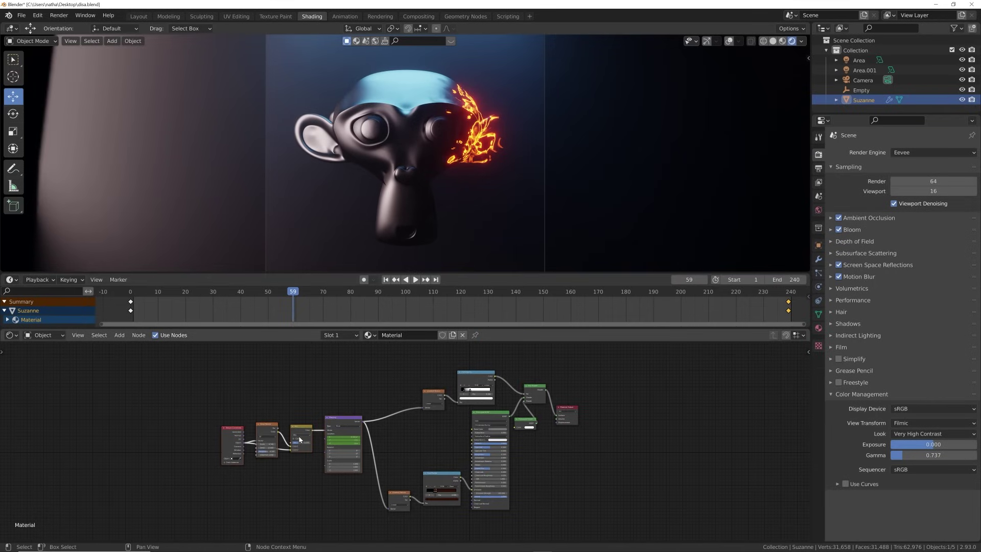
pyautogui.scroll(3, 497, 165)
pyautogui.scroll(-1, 497, 165)
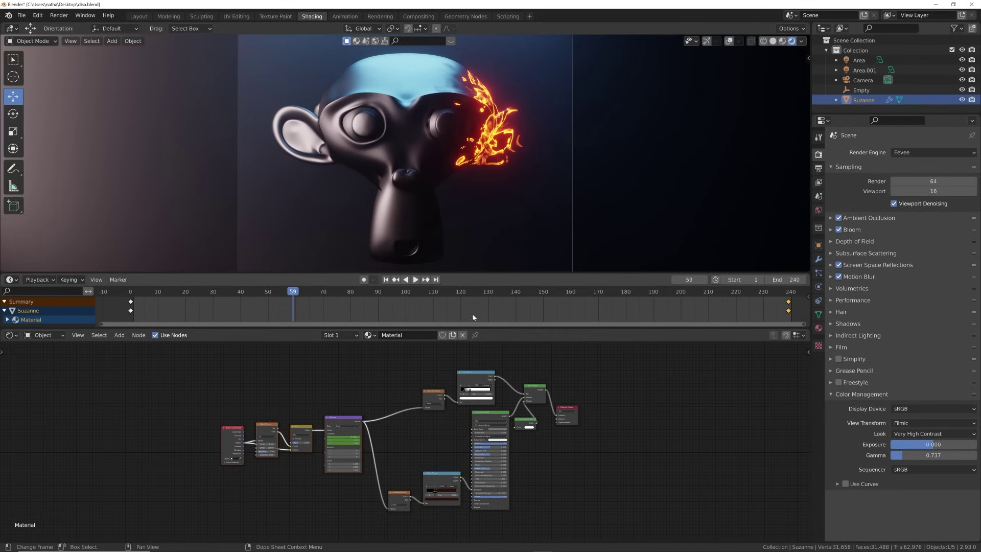
pyautogui.scroll(2, 407, 441)
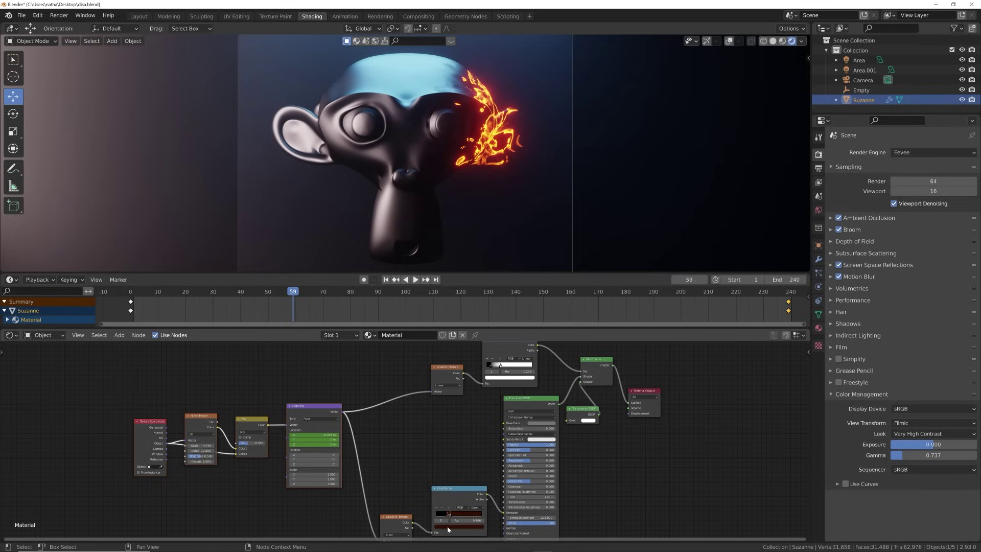
pyautogui.moveTo(392, 517); pyautogui.dragTo(395, 496)
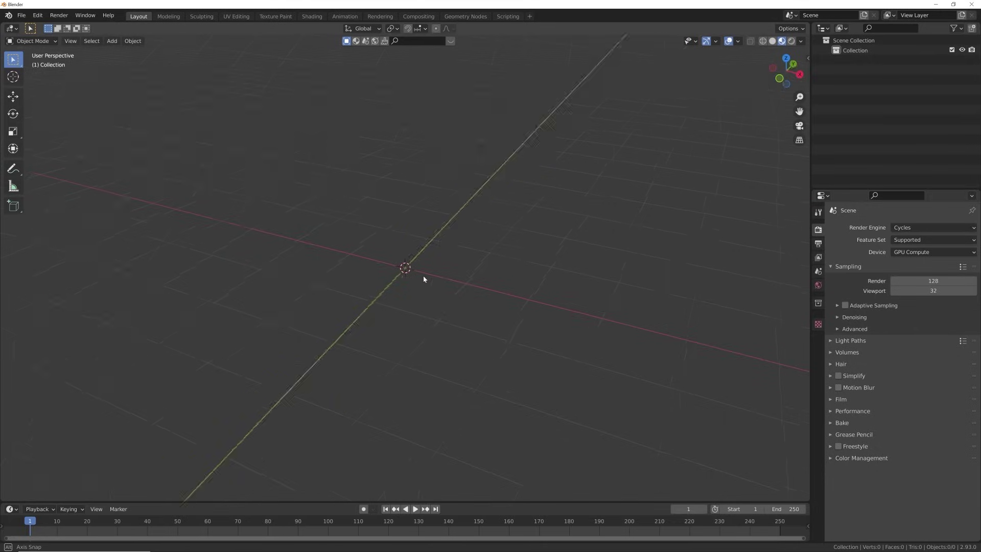
pyautogui.moveTo(422, 278)
pyautogui.mouseDown(button='middle')
pyautogui.moveTo(462, 271)
pyautogui.moveTo(440, 262)
pyautogui.mouseUp(button='middle')
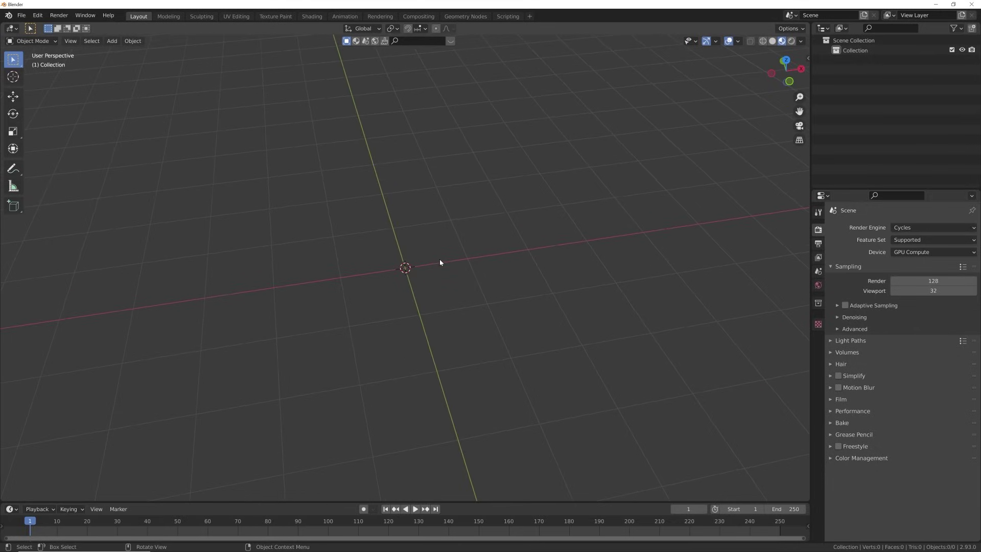
# Step: Add a monkey mesh to the empty scene and view it from the front
pyautogui.hotkey('shift', 'a')
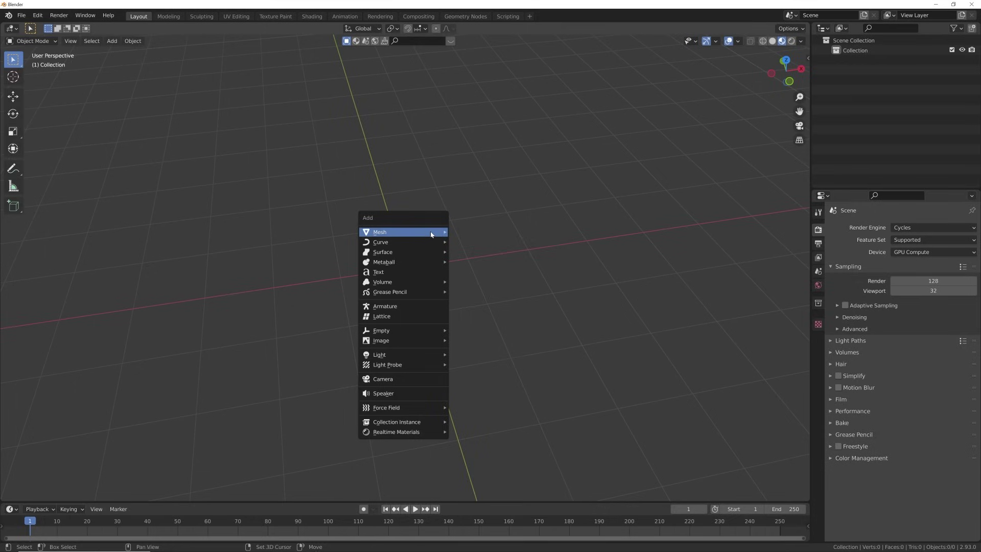
pyautogui.moveTo(431, 234)
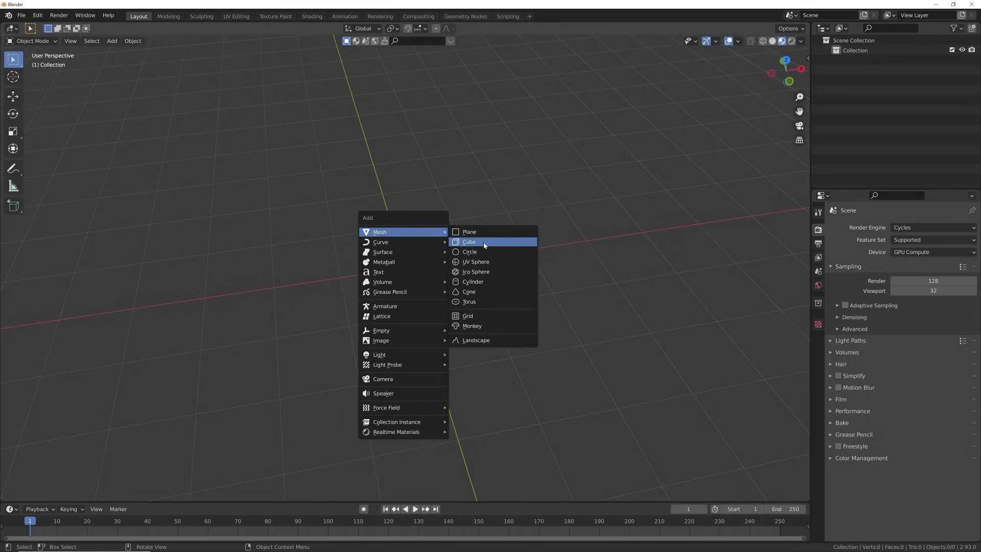
pyautogui.click(469, 331)
pyautogui.moveTo(690, 383); pyautogui.dragTo(507, 340, button='middle')
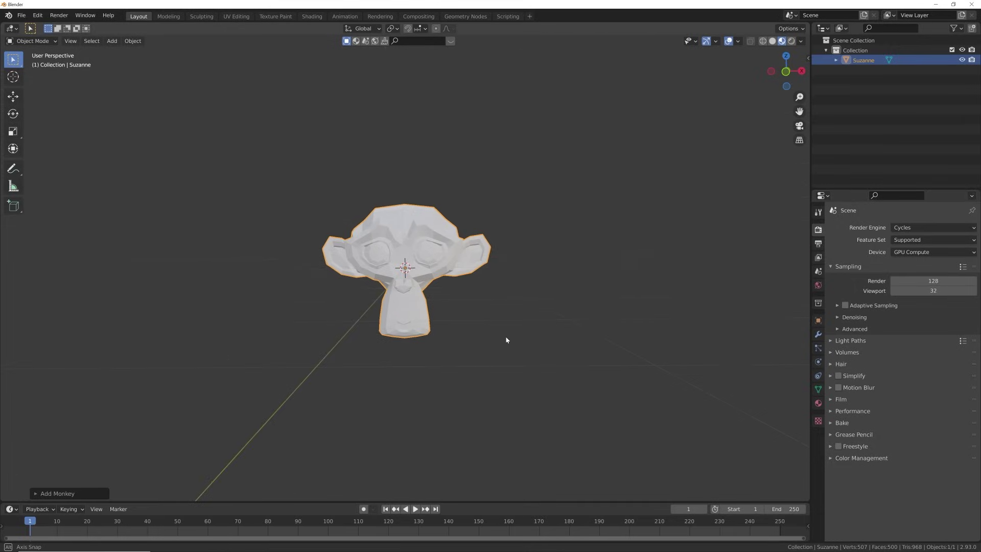
# Step: Add a Subdivision Surface modifier with viewport level 3 to the monkey and shade it smooth
pyautogui.click(818, 334)
pyautogui.click(924, 223)
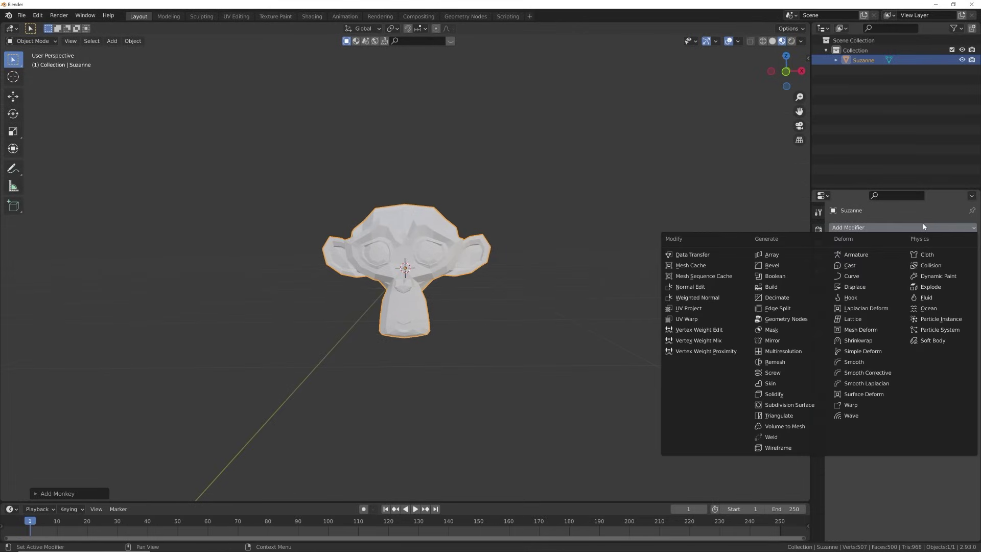
pyautogui.click(792, 405)
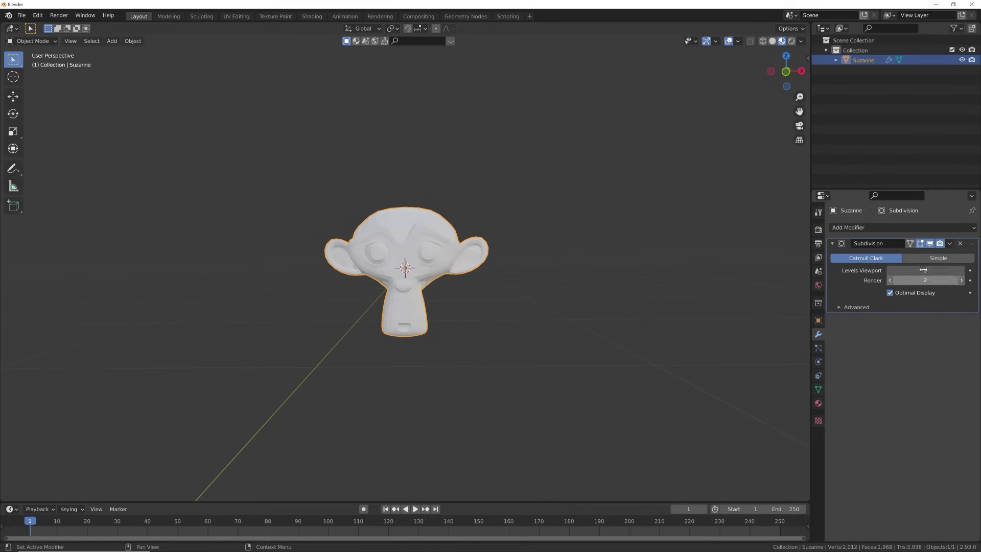
pyautogui.click(960, 270)
pyautogui.click(960, 271)
pyautogui.rightClick(516, 247)
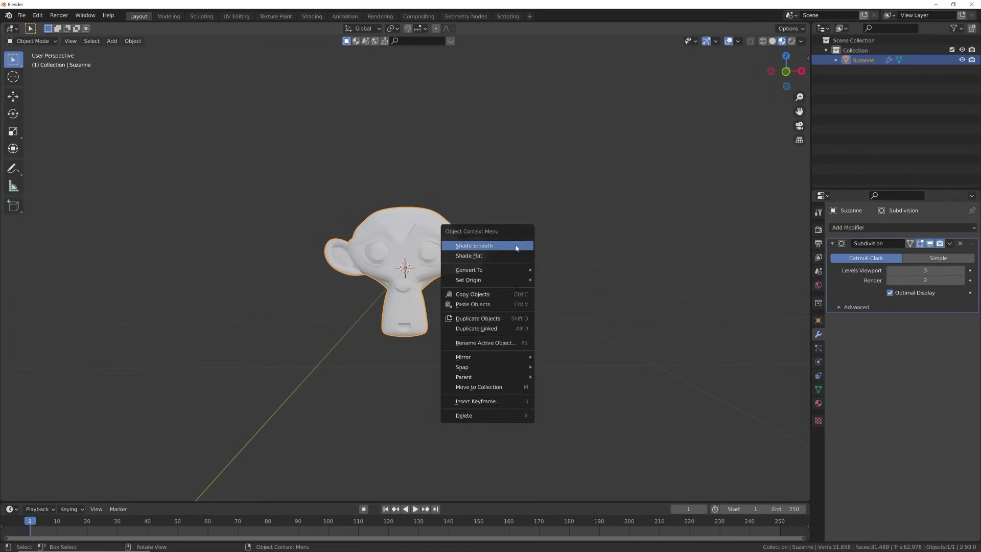
pyautogui.click(515, 246)
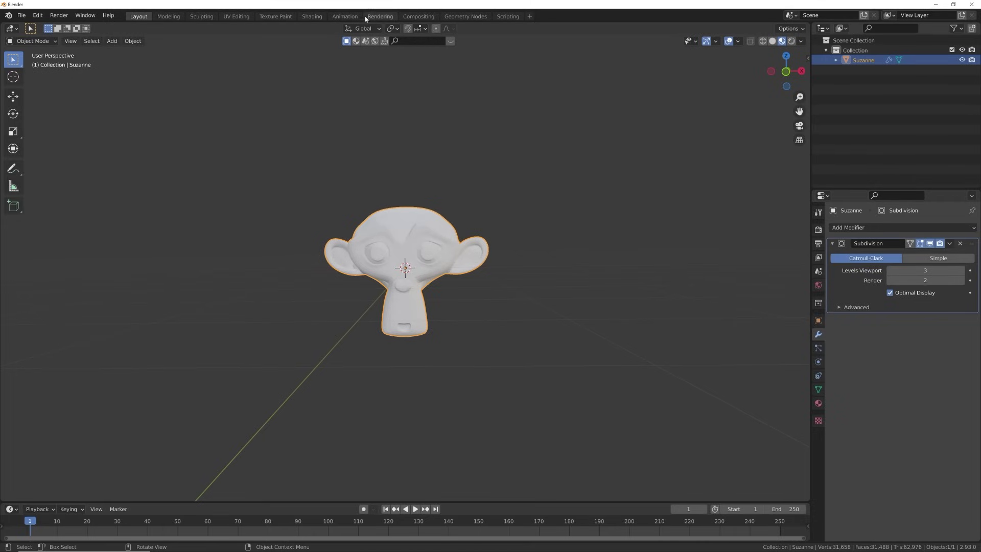
# Step: Switch to the Shading workspace and lower the viewport's World Opacity to its minimum to hide the environment background
pyautogui.click(312, 16)
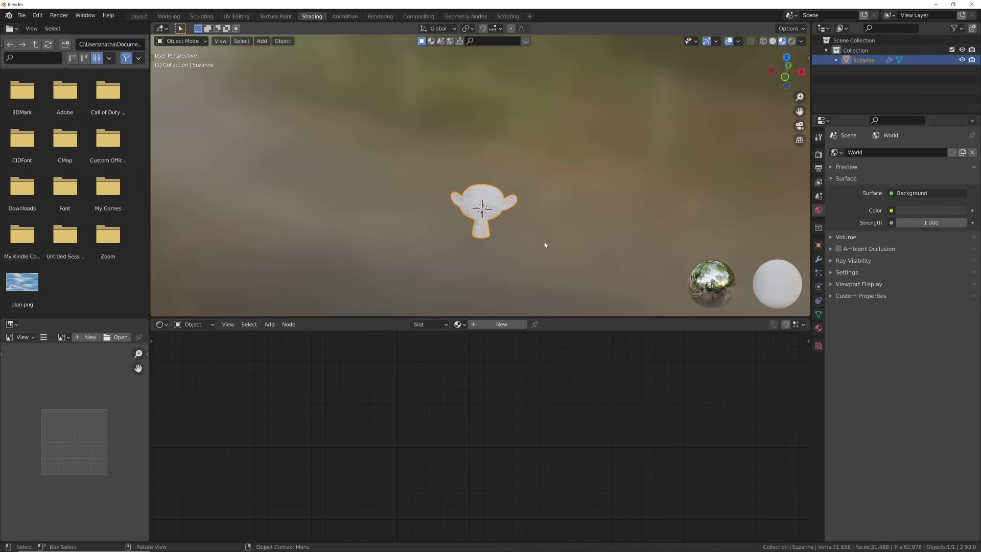
pyautogui.scroll(5, 543, 243)
pyautogui.scroll(-5, 557, 209)
pyautogui.click(801, 41)
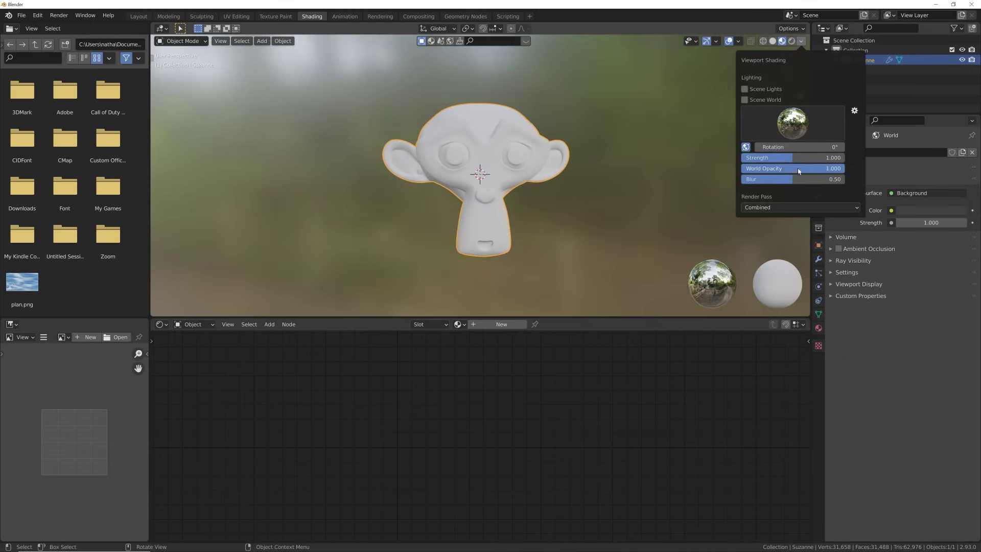
pyautogui.moveTo(799, 171); pyautogui.dragTo(742, 169)
pyautogui.click(599, 197)
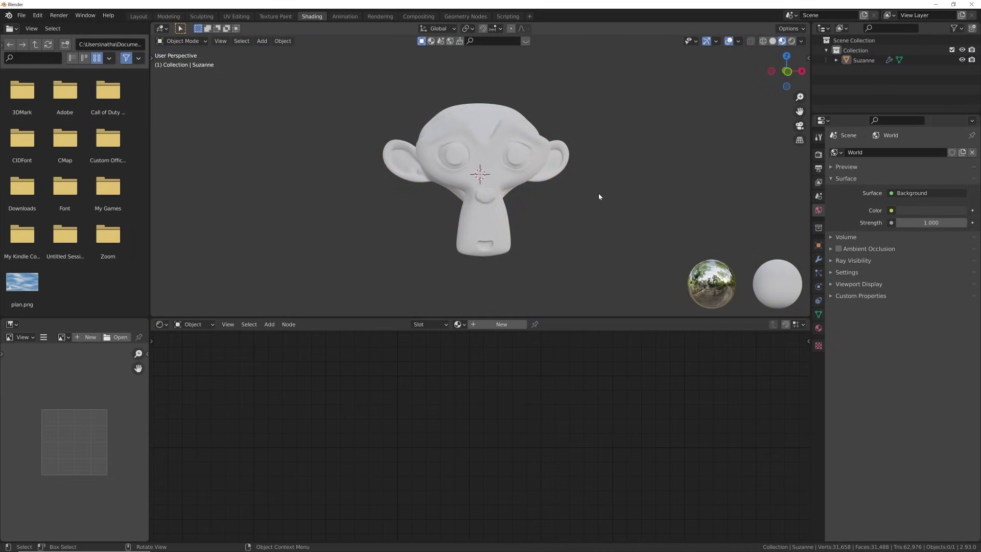
# Step: Create a new material for the monkey and enlarge the node editor area
pyautogui.moveTo(599, 196); pyautogui.dragTo(560, 200, button='middle')
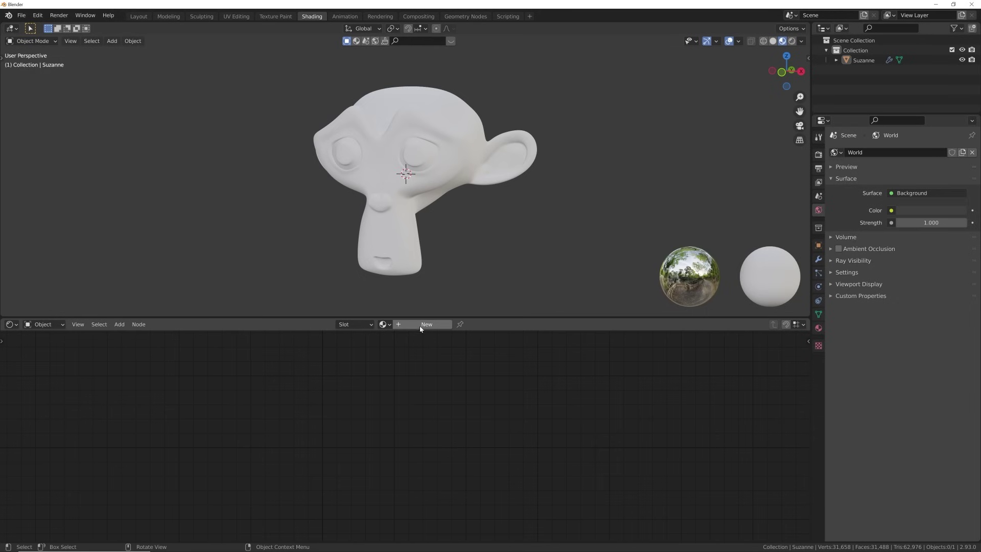
pyautogui.click(419, 324)
pyautogui.scroll(-2, 419, 337)
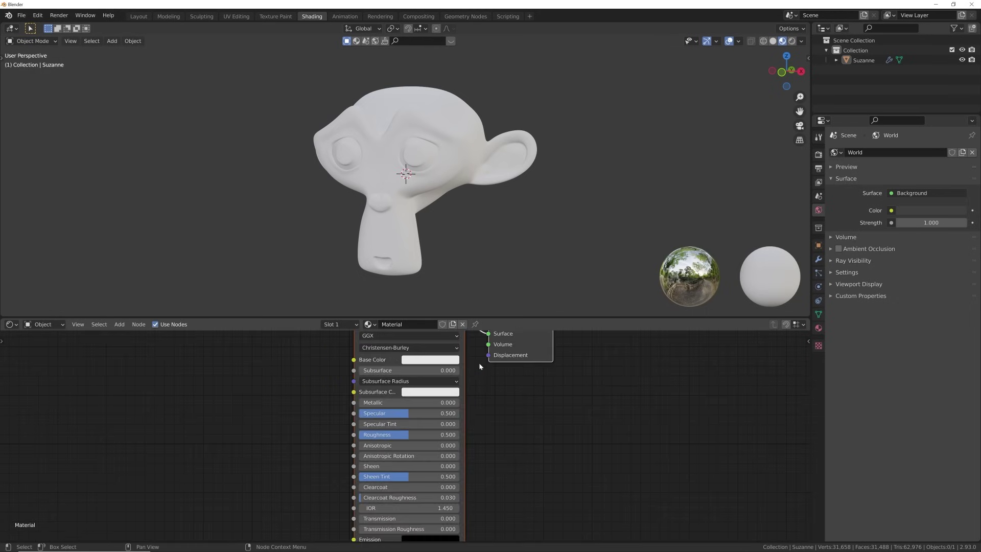
pyautogui.scroll(-3, 481, 367)
pyautogui.moveTo(499, 317); pyautogui.dragTo(504, 250)
# Step: Set the Principled BSDF's Metallic to 1.000 and move the node farther from the Material Output
pyautogui.moveTo(425, 335); pyautogui.dragTo(379, 334)
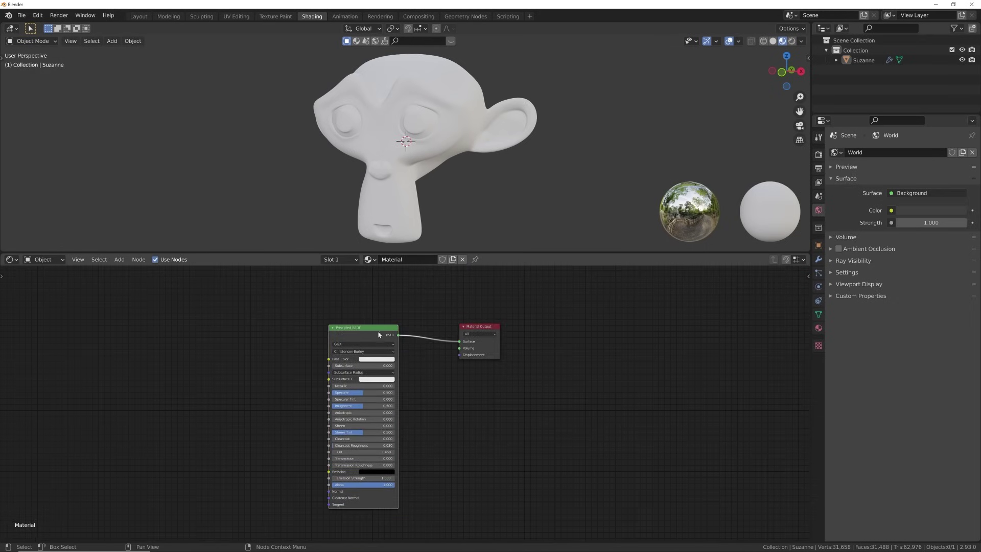
pyautogui.moveTo(369, 386); pyautogui.dragTo(395, 386)
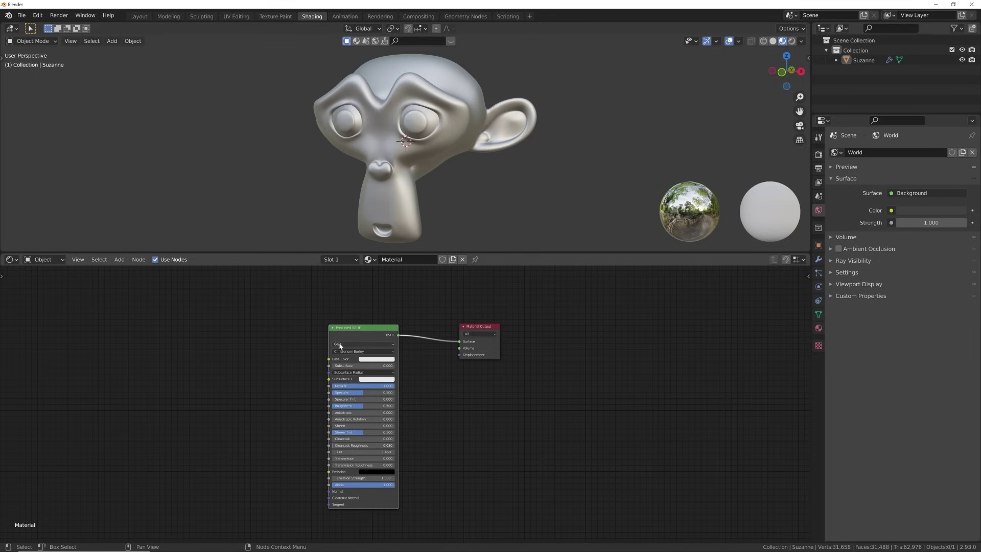
pyautogui.moveTo(354, 333)
pyautogui.mouseDown()
pyautogui.moveTo(354, 347)
pyautogui.moveTo(347, 323)
pyautogui.mouseUp()
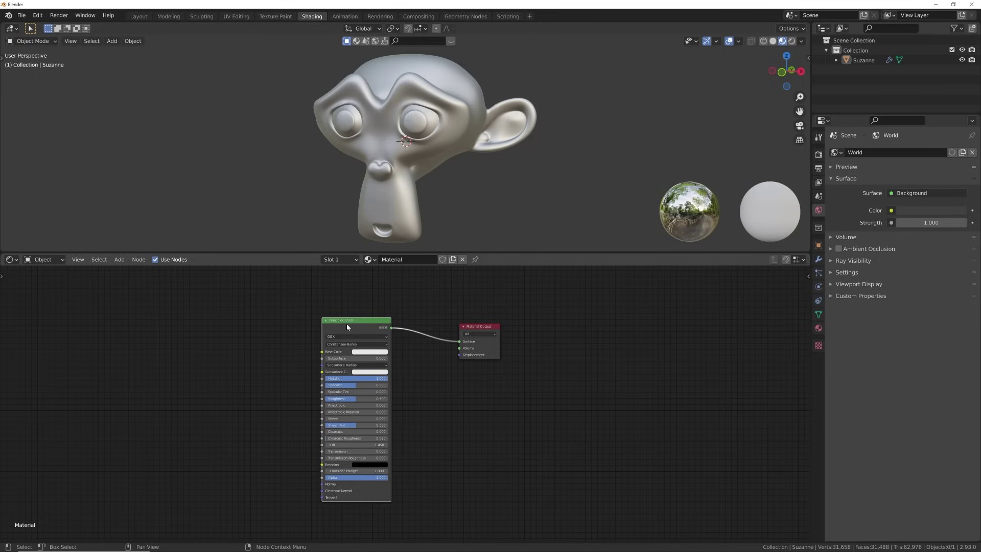
# Step: Insert a Mix Shader node between the Principled BSDF and the Material Output
pyautogui.scroll(-3, 159, 430)
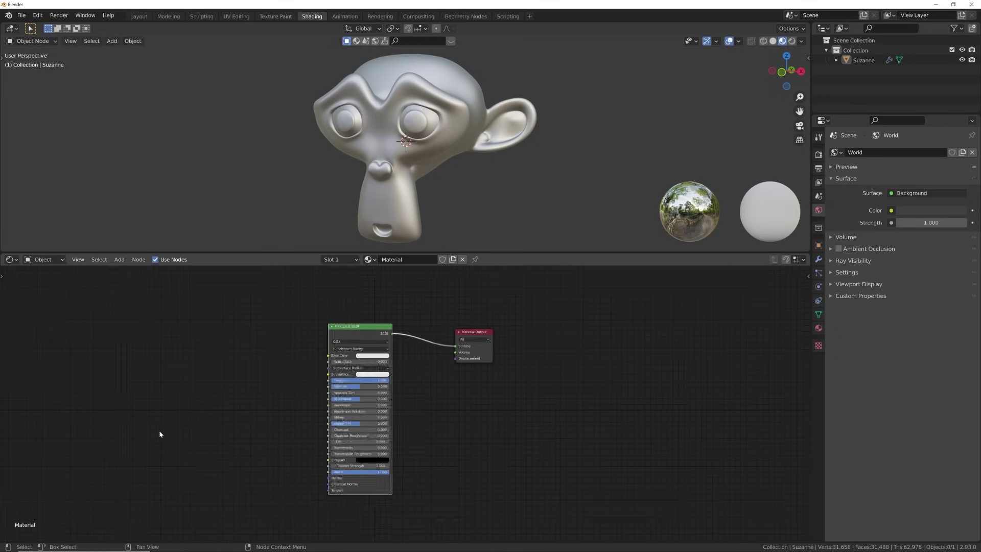
pyautogui.scroll(3, 235, 397)
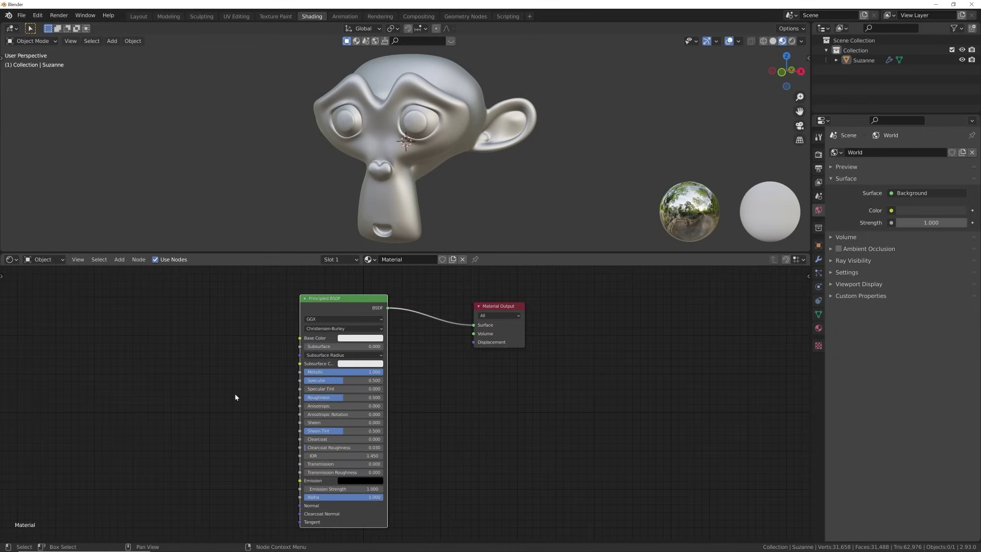
pyautogui.hotkey('shift', 'a')
pyautogui.click(402, 291)
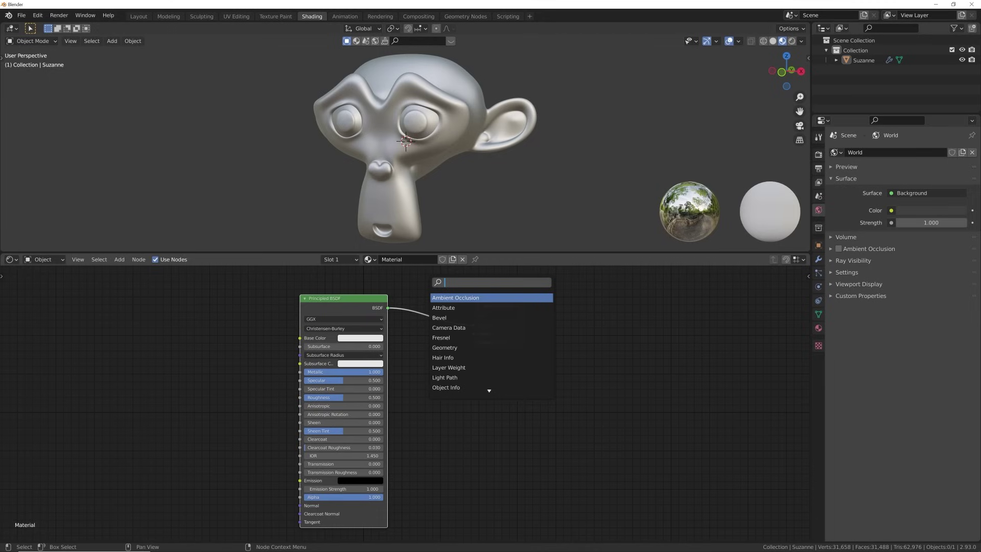
pyautogui.write('mic')
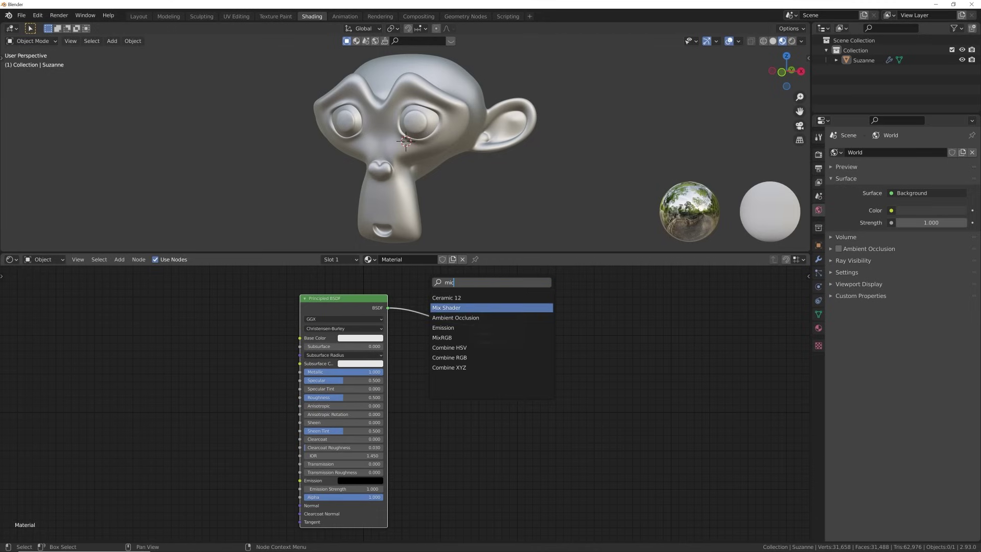
pyautogui.click(452, 308)
pyautogui.click(452, 307)
# Step: Add a Transparent BSDF node and connect its output to the Mix Shader's second Shader input
pyautogui.hotkey('shift', 'a')
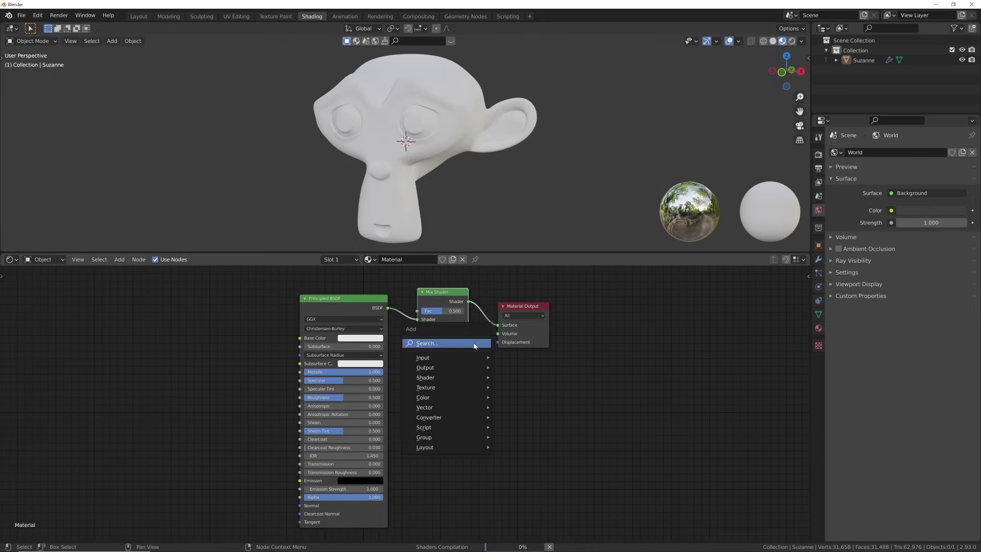
pyautogui.click(474, 344)
pyautogui.write('tra')
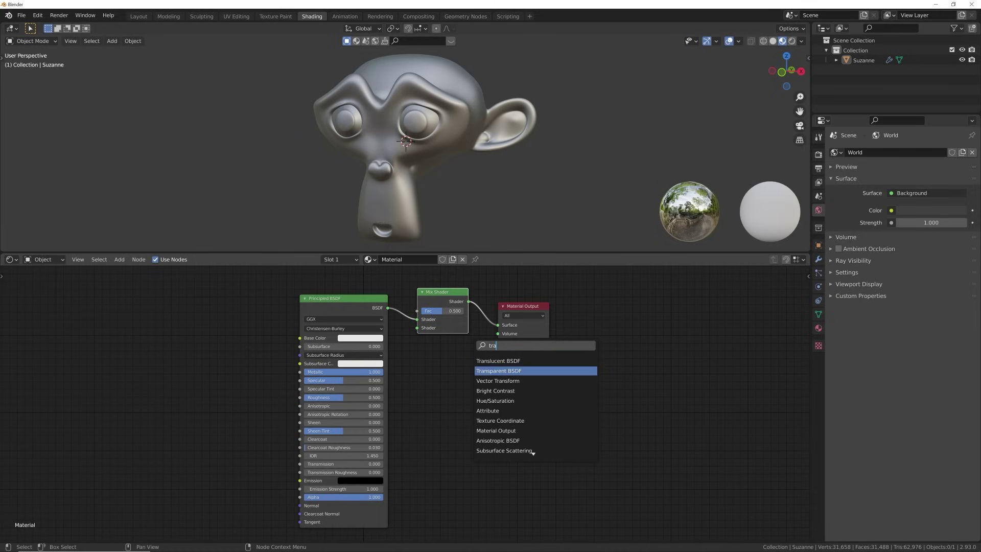
pyautogui.click(499, 371)
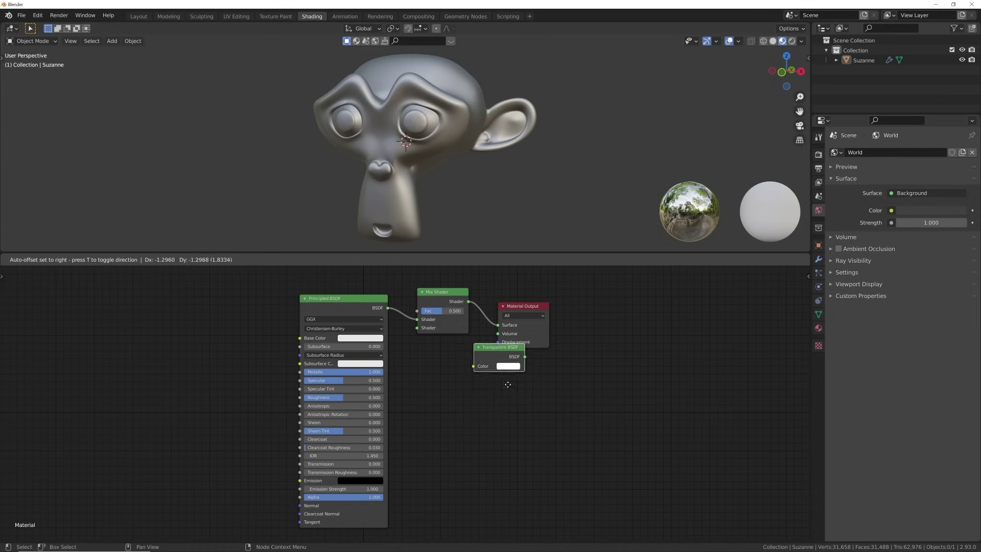
pyautogui.moveTo(489, 408); pyautogui.dragTo(418, 331)
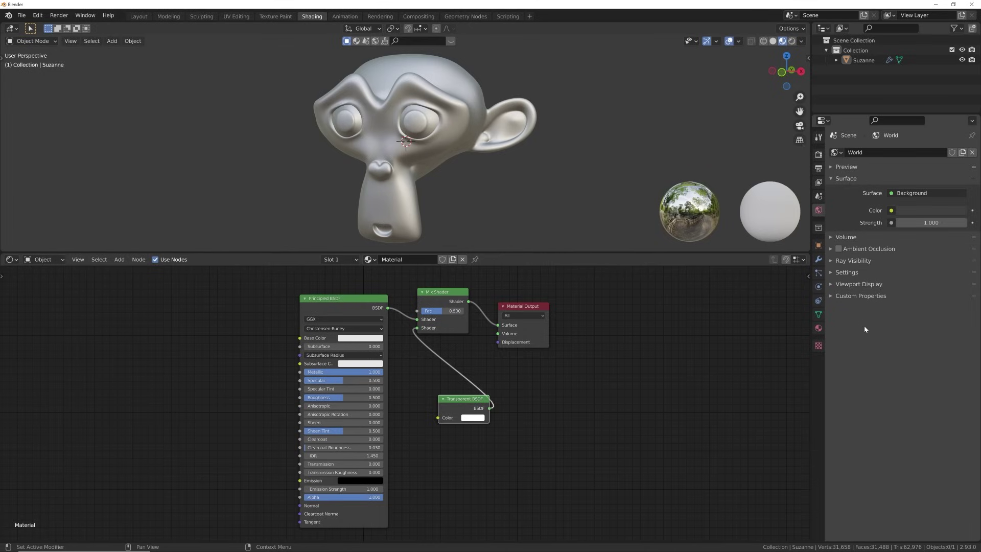
# Step: Change the render engine to Eevee and open the monkey's material settings
pyautogui.click(818, 328)
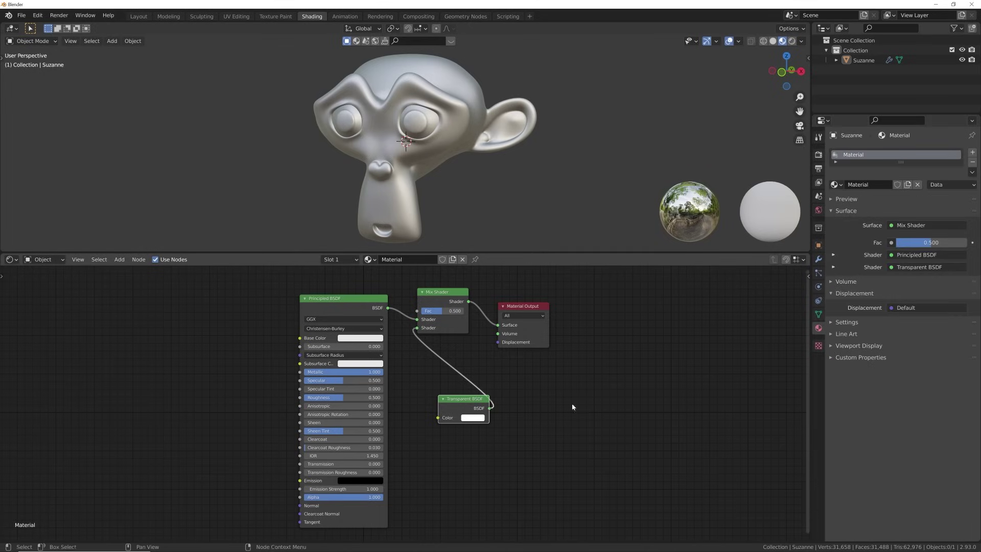
pyautogui.click(819, 155)
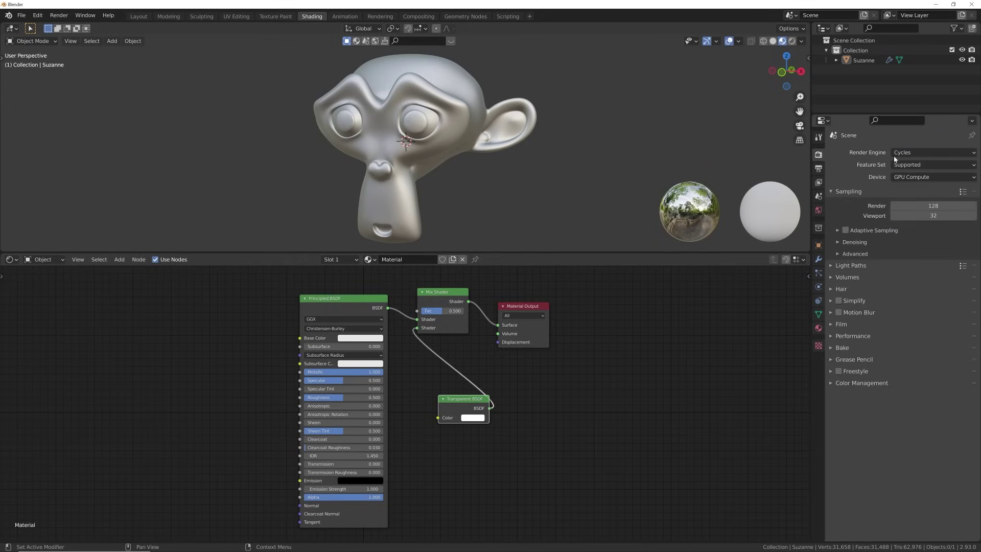
pyautogui.click(933, 152)
pyautogui.click(914, 160)
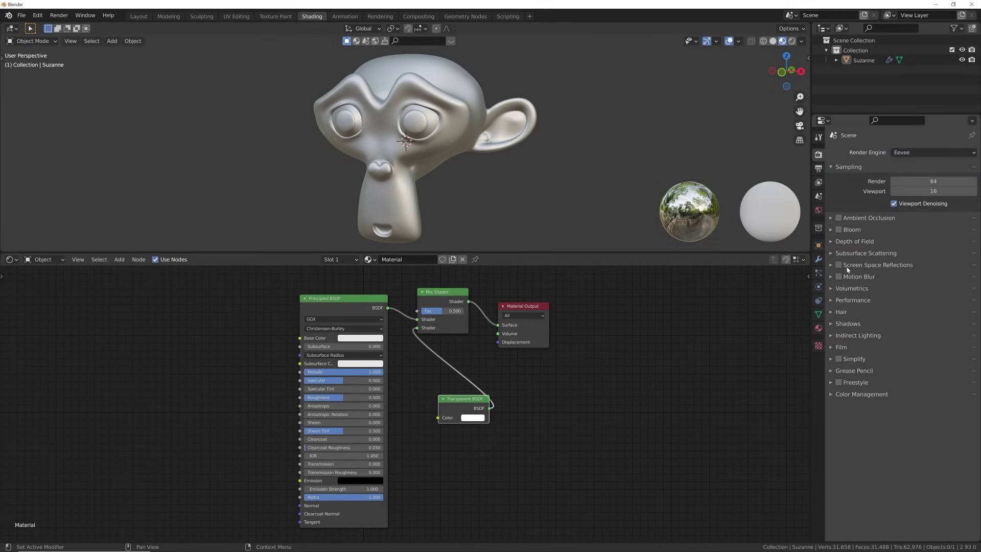
pyautogui.click(819, 328)
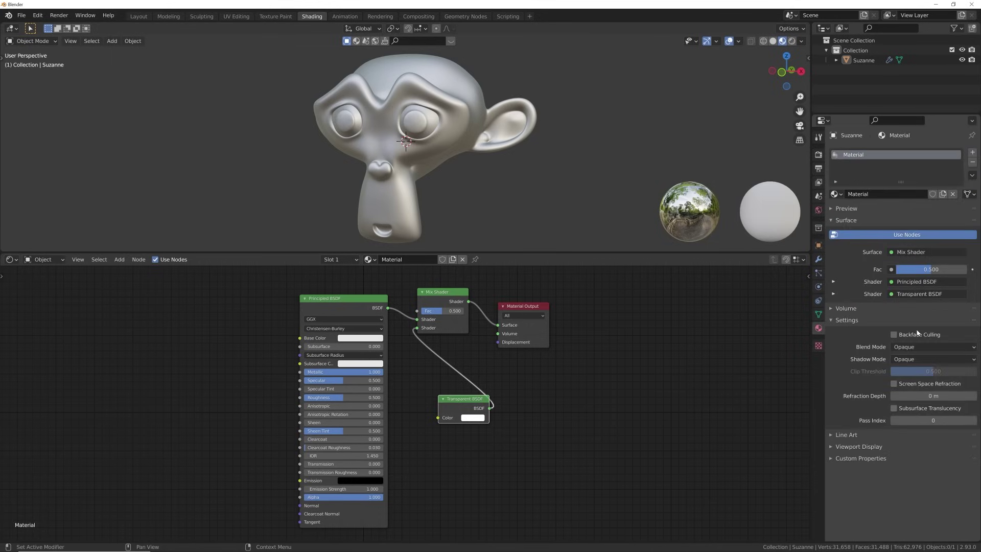
# Step: Set the material's Blend Mode to Alpha Blend and enable Backface Culling
pyautogui.click(908, 347)
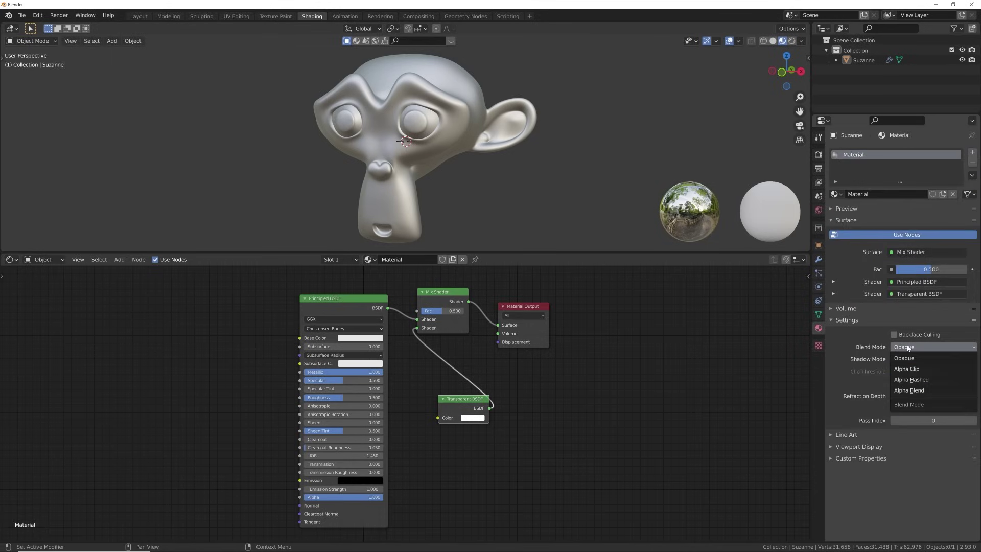
pyautogui.click(912, 390)
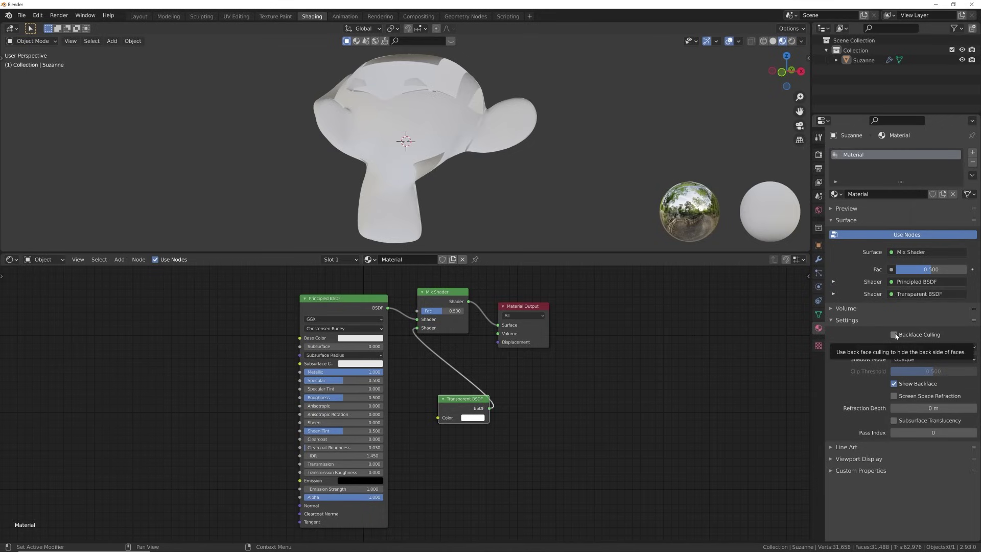
pyautogui.click(895, 336)
# Step: Set the Mix Shader's Fac to about 0.618 and move the node above the Principled BSDF
pyautogui.moveTo(366, 140); pyautogui.dragTo(467, 135, button='middle')
pyautogui.scroll(1, 438, 121)
pyautogui.moveTo(453, 310)
pyautogui.mouseDown()
pyautogui.moveTo(422, 310)
pyautogui.moveTo(464, 311)
pyautogui.moveTo(448, 310)
pyautogui.mouseUp()
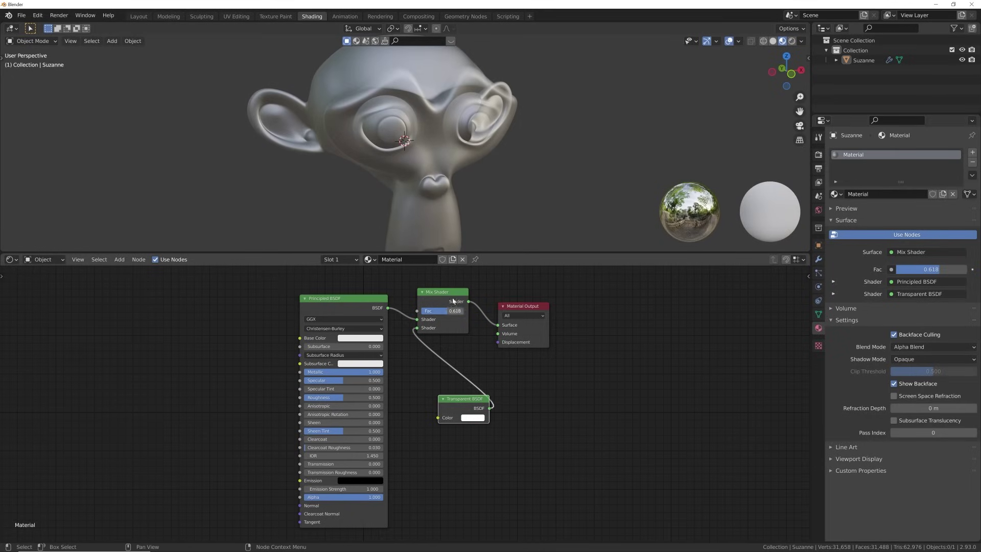
pyautogui.moveTo(457, 295); pyautogui.dragTo(461, 407, button='middle')
pyautogui.moveTo(438, 403); pyautogui.dragTo(332, 349)
pyautogui.moveTo(354, 351); pyautogui.dragTo(515, 326, button='middle')
# Step: Add a ColorRamp node before the Mix Shader and connect its Color output to the Mix Shader's Fac
pyautogui.hotkey('shift', 'a')
pyautogui.click(421, 304)
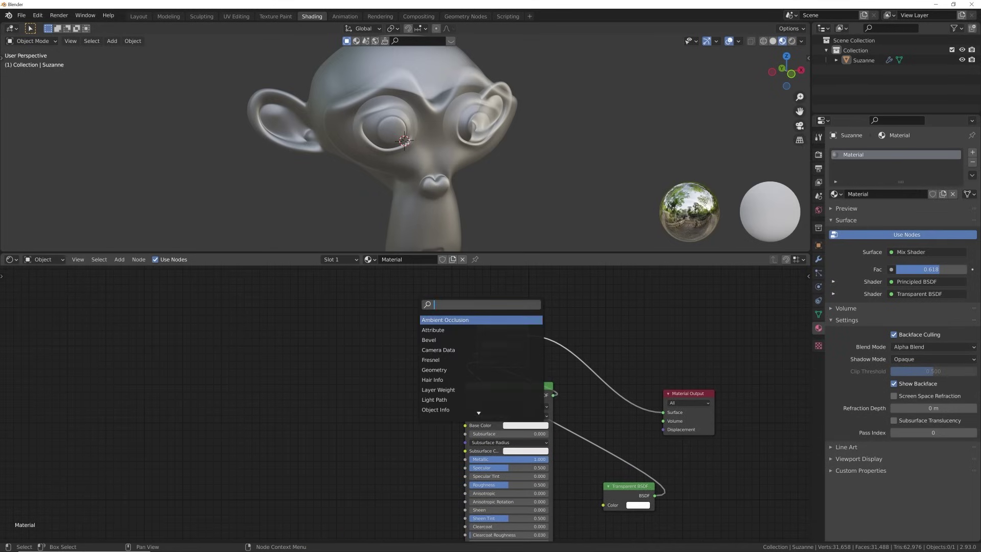
pyautogui.write('col')
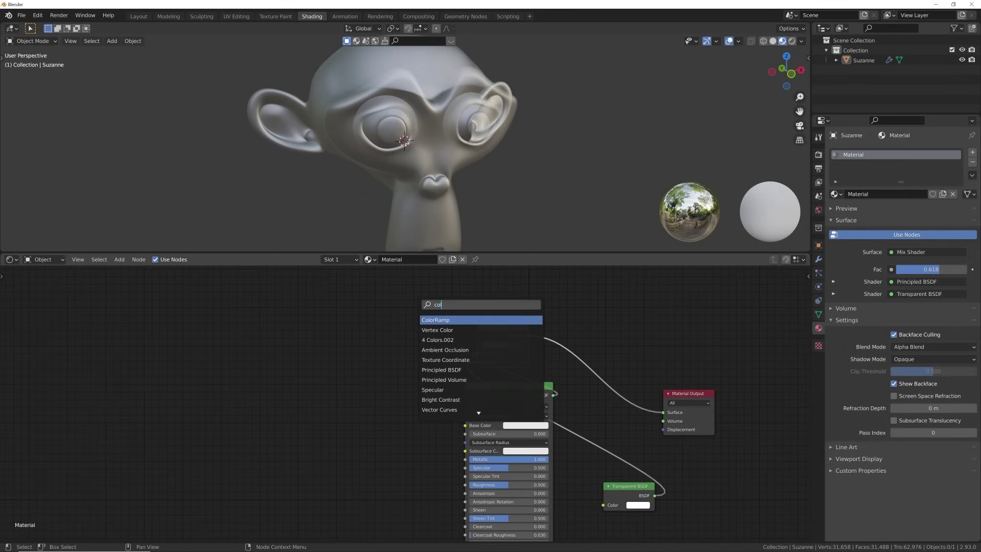
pyautogui.press('Return')
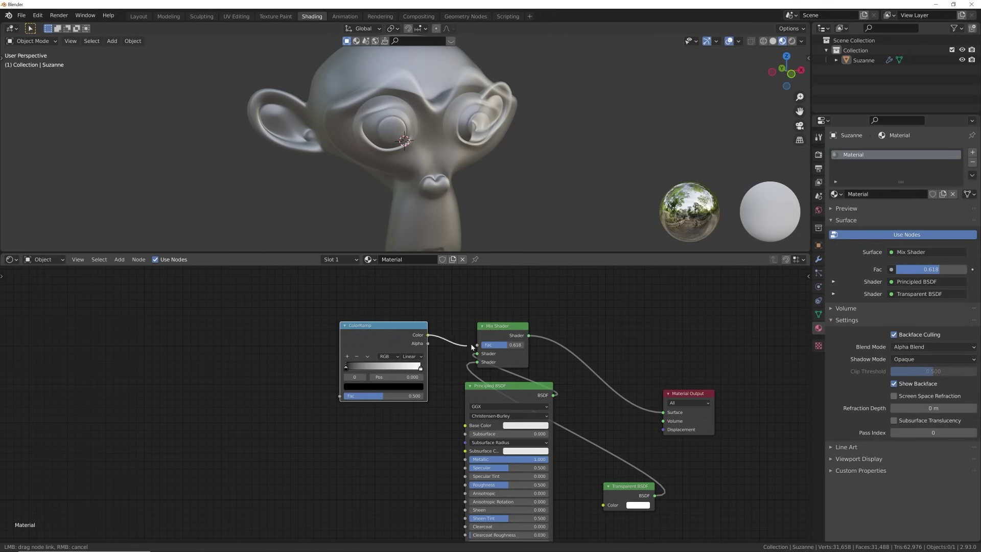
pyautogui.moveTo(428, 335); pyautogui.dragTo(477, 345)
pyautogui.moveTo(390, 369); pyautogui.dragTo(481, 361, button='middle')
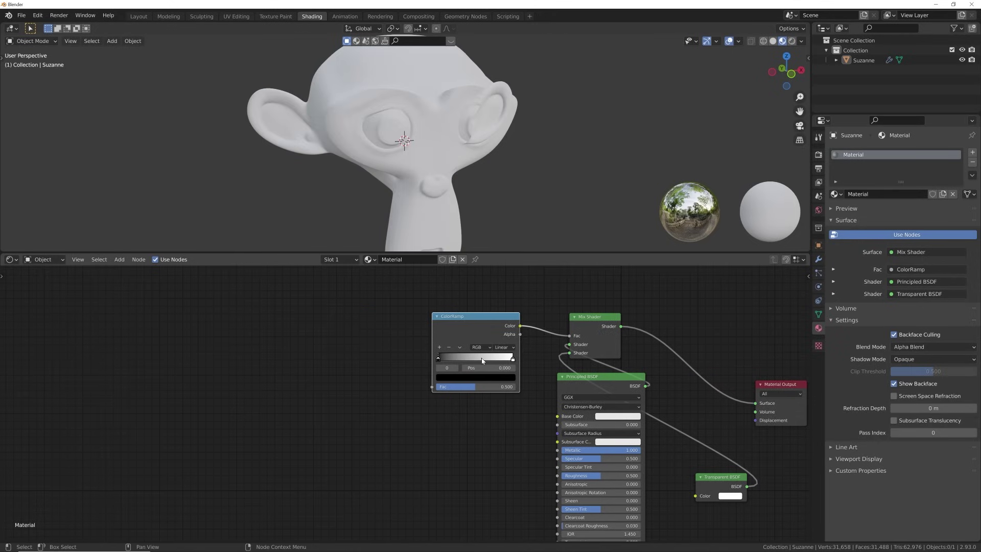
# Step: Add a Gradient Texture node on the input side of the ColorRamp
pyautogui.hotkey('shift', 'a')
pyautogui.click(371, 341)
pyautogui.write('gra')
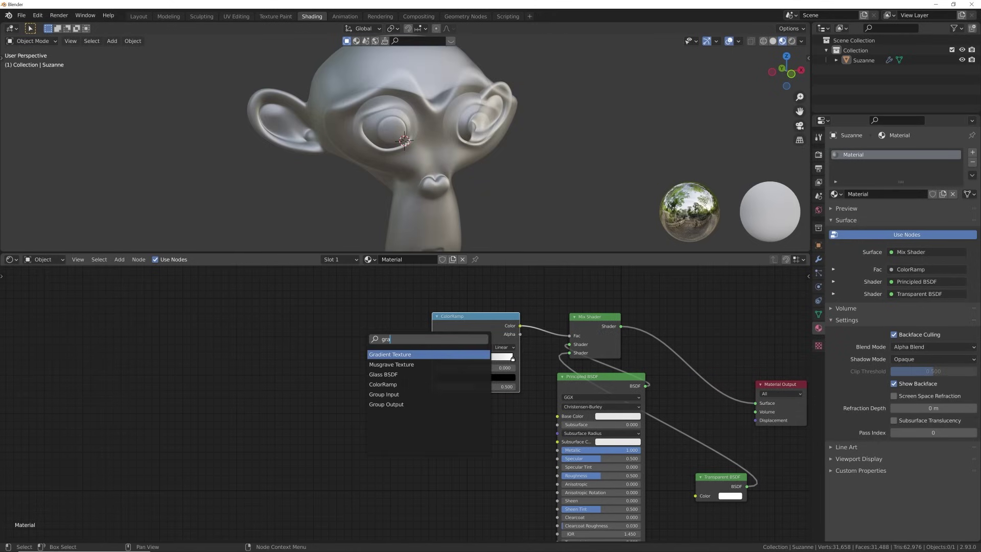
pyautogui.press('Return')
pyautogui.click(360, 356)
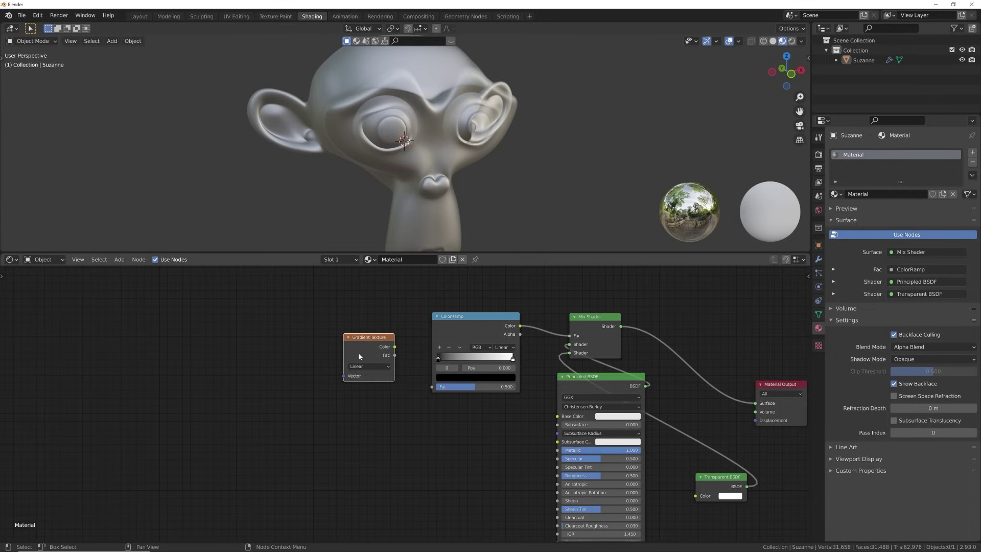
# Step: Add Mapping and Texture Coordinate nodes driven by Object coordinates to the Gradient Texture, and connect its Color to the ColorRamp's Fac
pyautogui.hotkey('ctrl', 't')
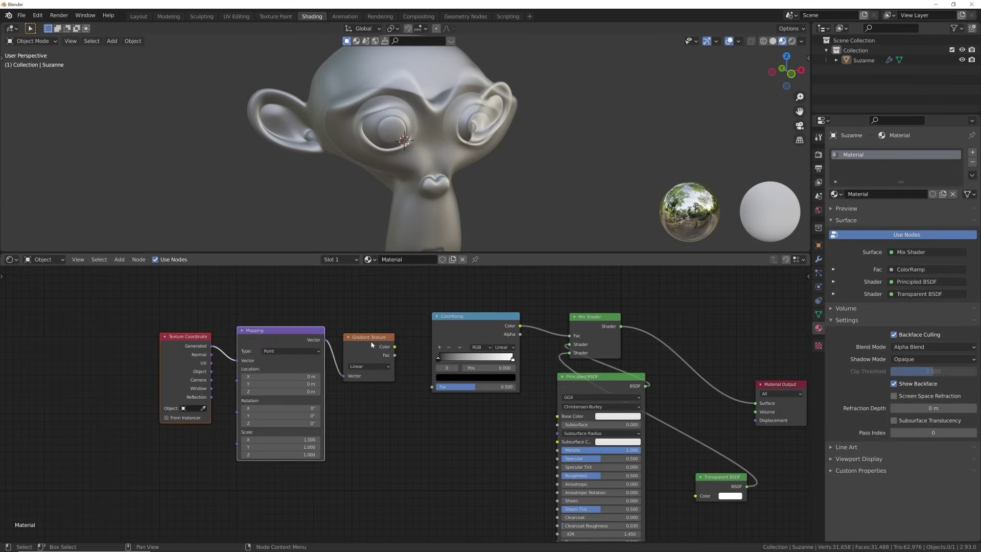
pyautogui.moveTo(211, 371); pyautogui.dragTo(237, 360)
pyautogui.moveTo(395, 348); pyautogui.dragTo(432, 387)
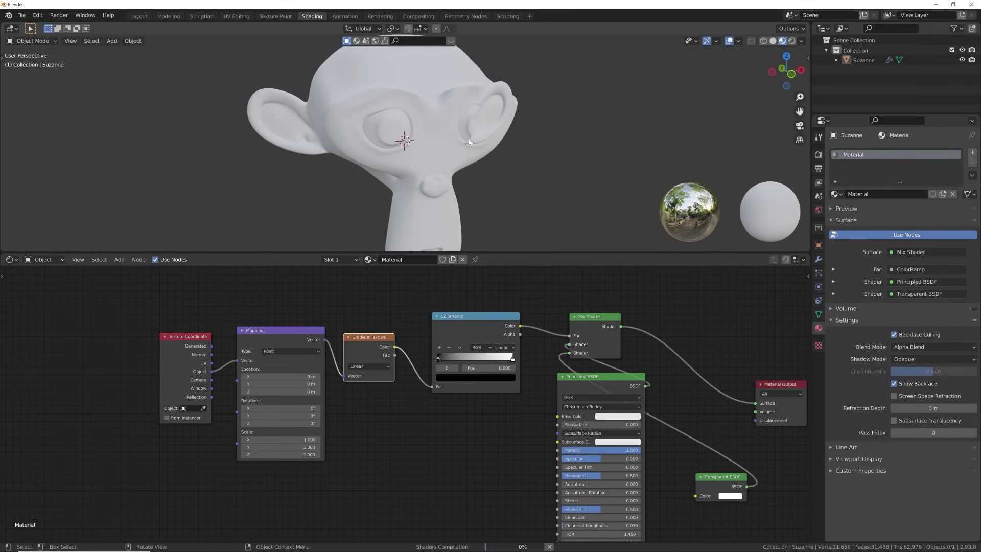
# Step: Sharpen the ColorRamp's transition by moving the black stop slightly inward and the white stop to about 0.123
pyautogui.moveTo(492, 146); pyautogui.dragTo(469, 134, button='middle')
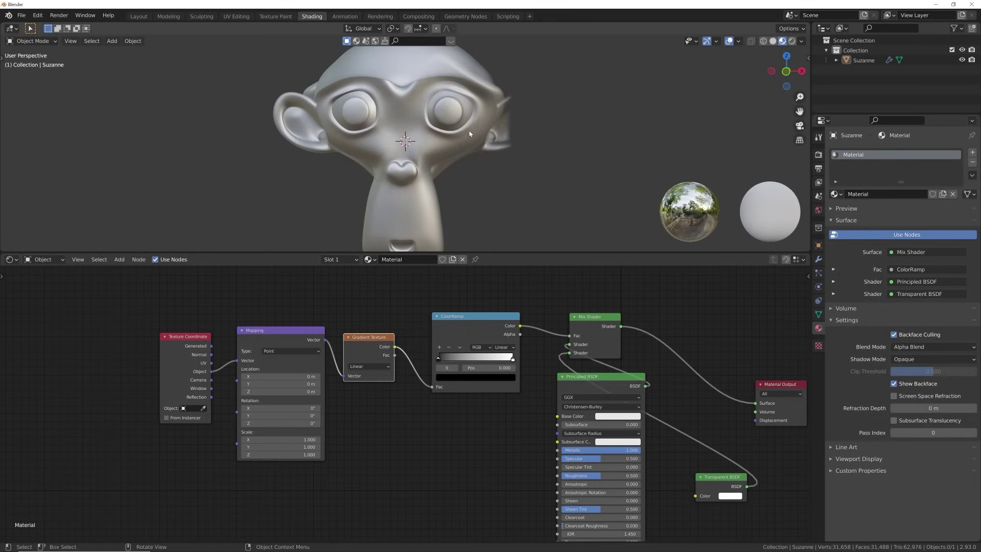
pyautogui.moveTo(438, 358)
pyautogui.mouseDown()
pyautogui.moveTo(458, 358)
pyautogui.moveTo(443, 358)
pyautogui.mouseUp()
pyautogui.moveTo(512, 361); pyautogui.dragTo(439, 367)
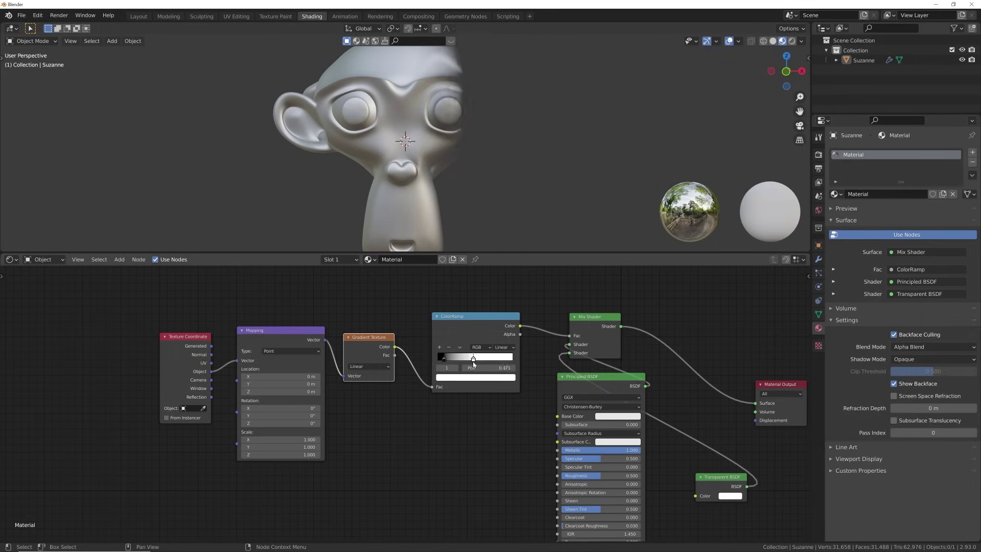
pyautogui.moveTo(473, 360); pyautogui.dragTo(441, 360)
# Step: Switch the viewport to the front view of the monkey head
pyautogui.moveTo(480, 153); pyautogui.dragTo(460, 148, button='middle')
pyautogui.press('`')
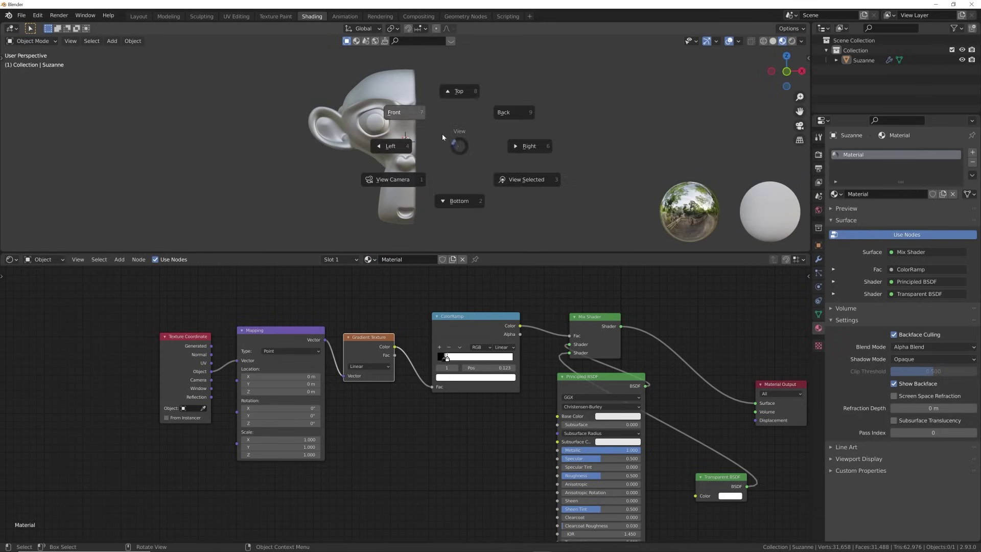
pyautogui.click(435, 127)
pyautogui.press('KP_5')
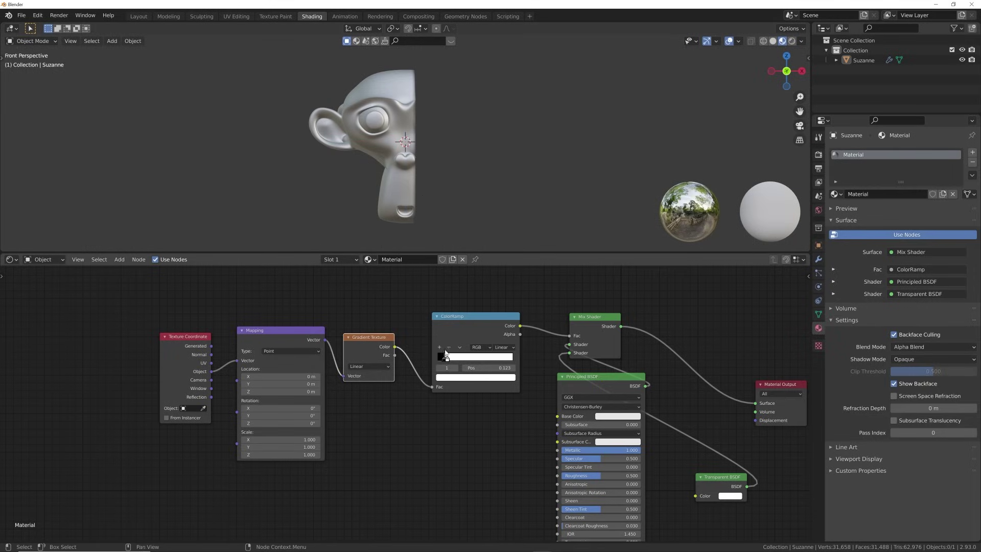
# Step: Darken the Principled BSDF's Base Color to a grey with a value of about 0.241
pyautogui.moveTo(456, 428); pyautogui.dragTo(422, 367, button='middle')
pyautogui.scroll(3, 442, 145)
pyautogui.scroll(3, 443, 148)
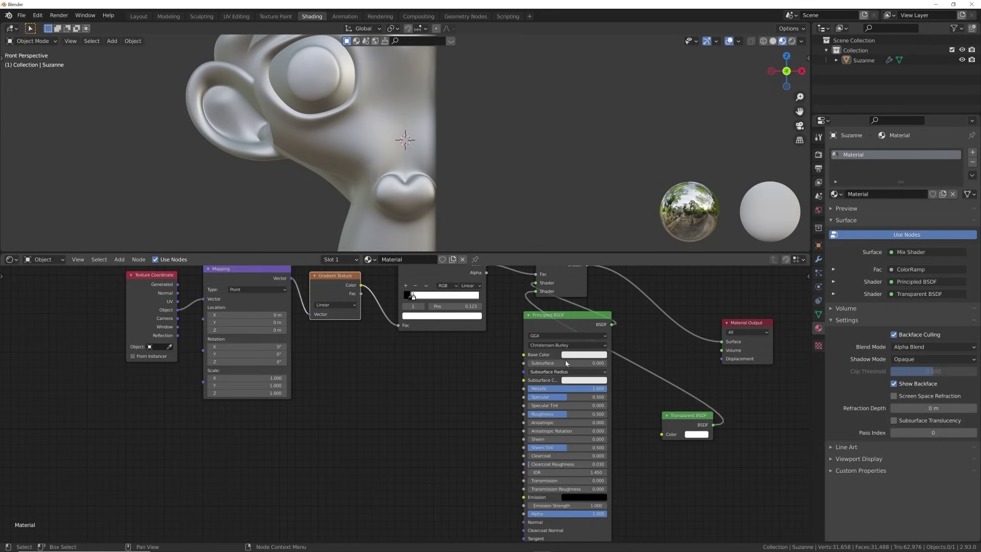
pyautogui.click(588, 354)
pyautogui.click(628, 274)
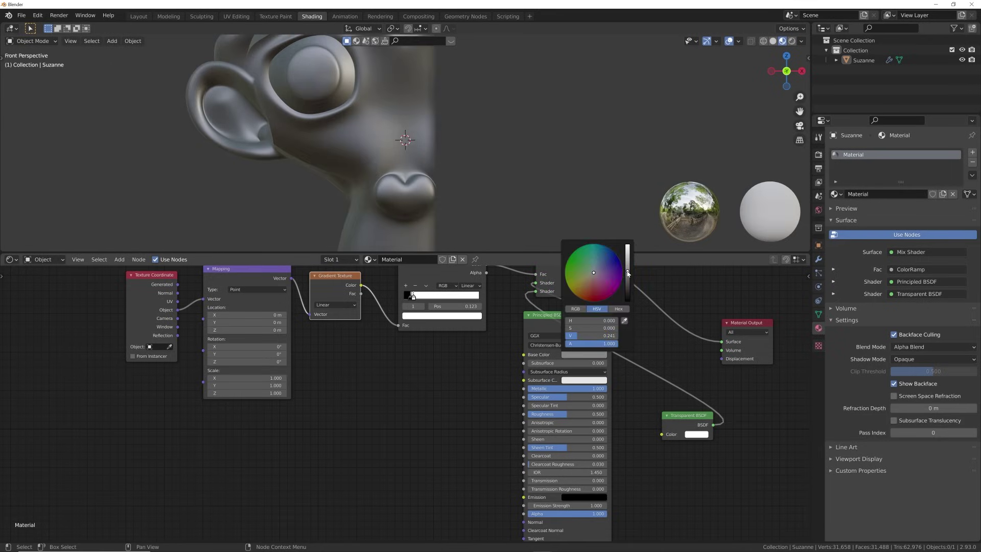
# Step: Spread out the nodes by moving the Texture Coordinate away from the Mapping node and the Gradient Texture lower
pyautogui.scroll(-5, 418, 197)
pyautogui.moveTo(425, 387); pyautogui.dragTo(362, 338, button='middle')
pyautogui.hotkey('shift', 'a')
pyautogui.press('Escape')
pyautogui.moveTo(437, 363); pyautogui.dragTo(471, 381, button='middle')
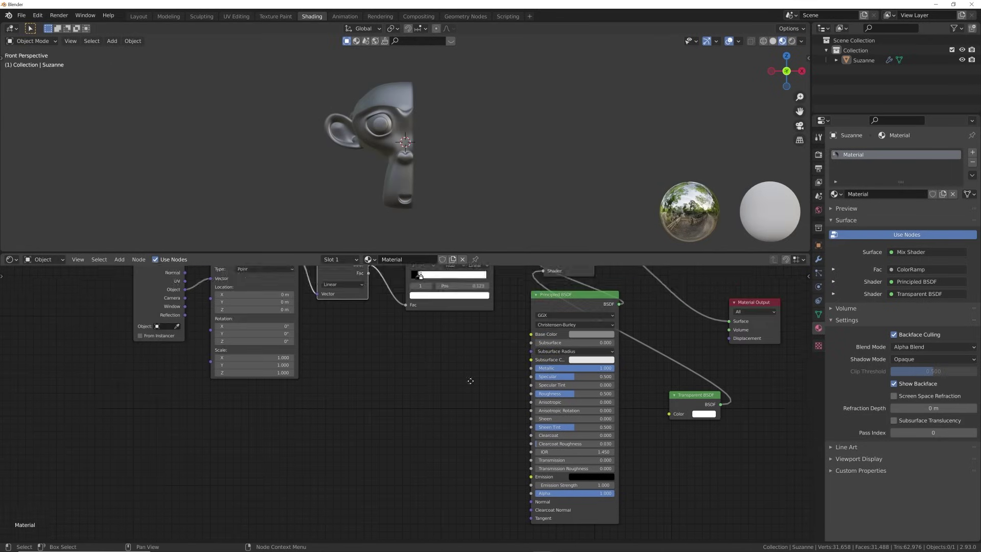
pyautogui.moveTo(322, 313); pyautogui.dragTo(291, 319)
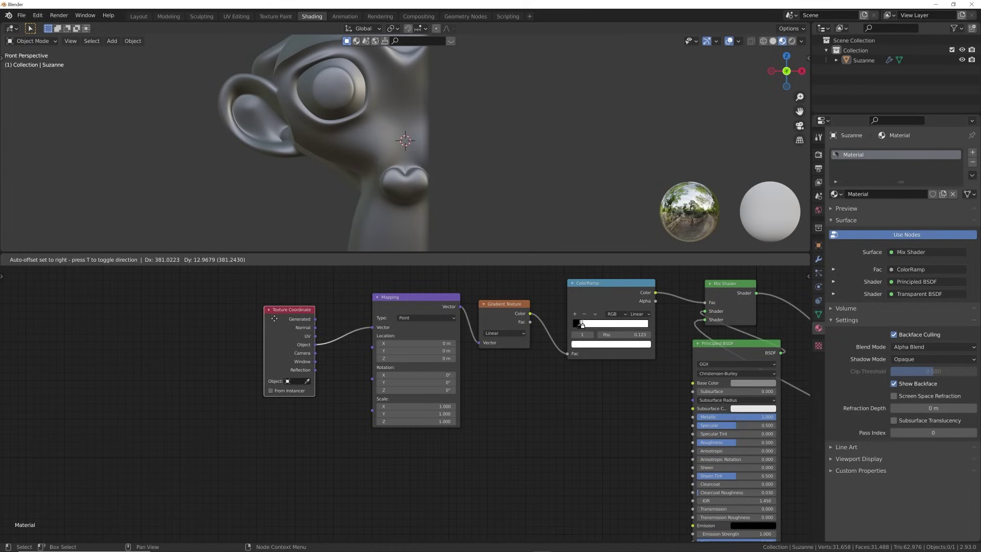
pyautogui.scroll(-3, 565, 416)
pyautogui.moveTo(522, 390); pyautogui.dragTo(477, 356, button='middle')
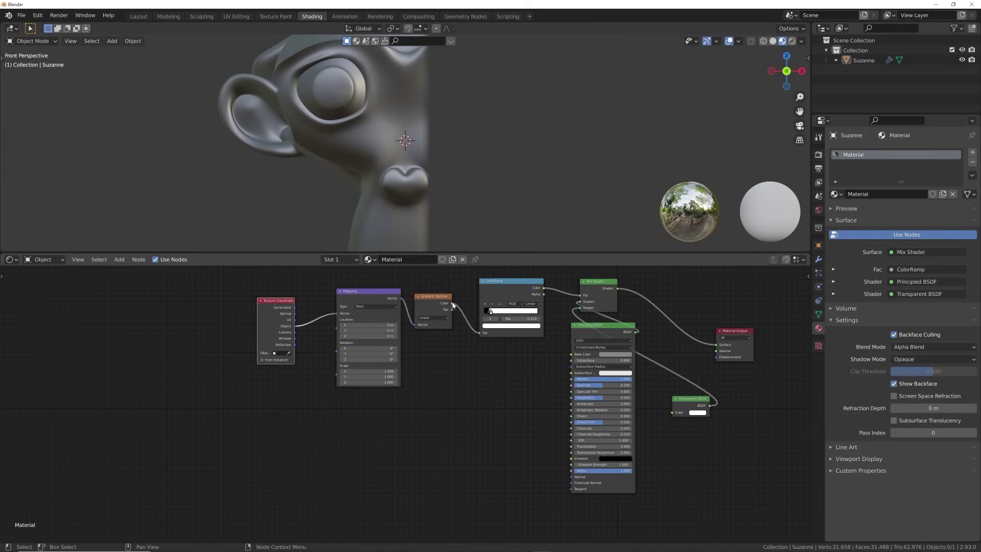
pyautogui.moveTo(452, 305); pyautogui.dragTo(456, 361)
# Step: Add a second ColorRamp below the first and connect it between the Gradient Texture's Color and the Principled BSDF's Emission
pyautogui.hotkey('shift', 'a')
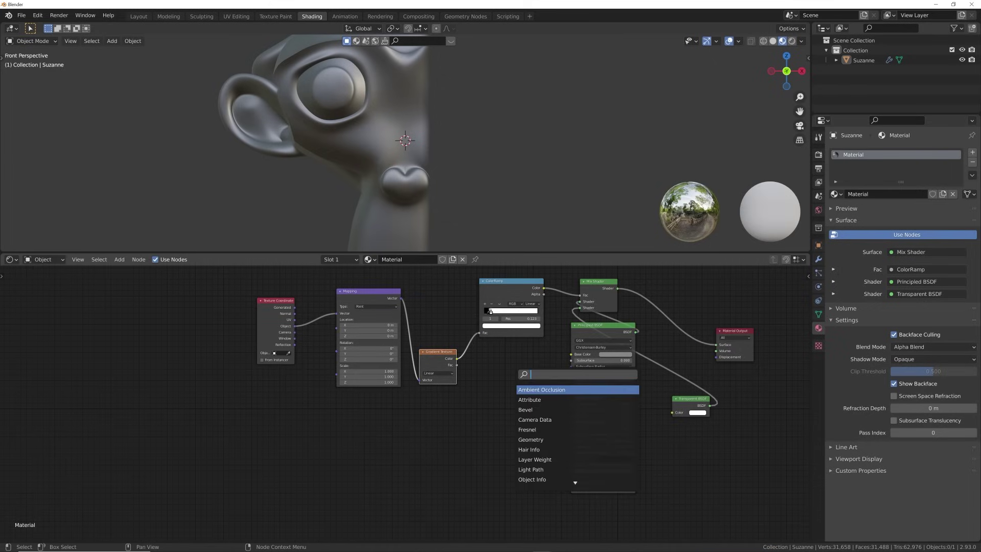
pyautogui.write('col')
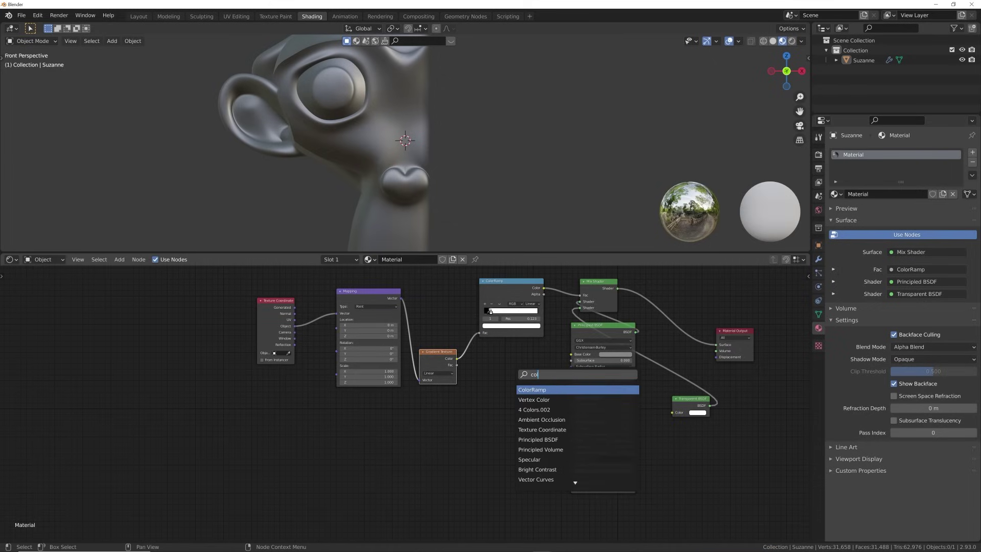
pyautogui.click(526, 390)
pyautogui.click(539, 449)
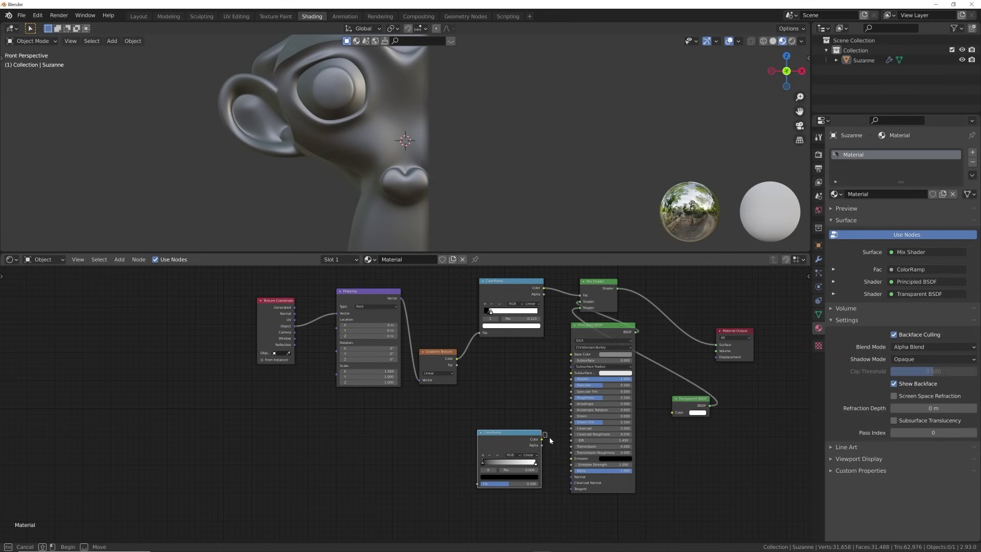
pyautogui.moveTo(543, 439); pyautogui.dragTo(569, 462)
pyautogui.scroll(2, 545, 465)
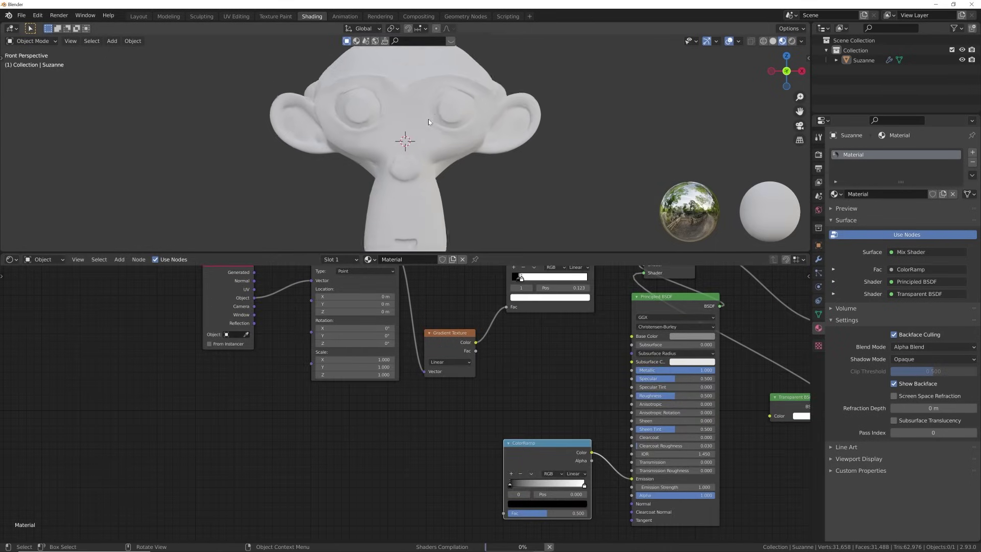
pyautogui.scroll(1, 364, 97)
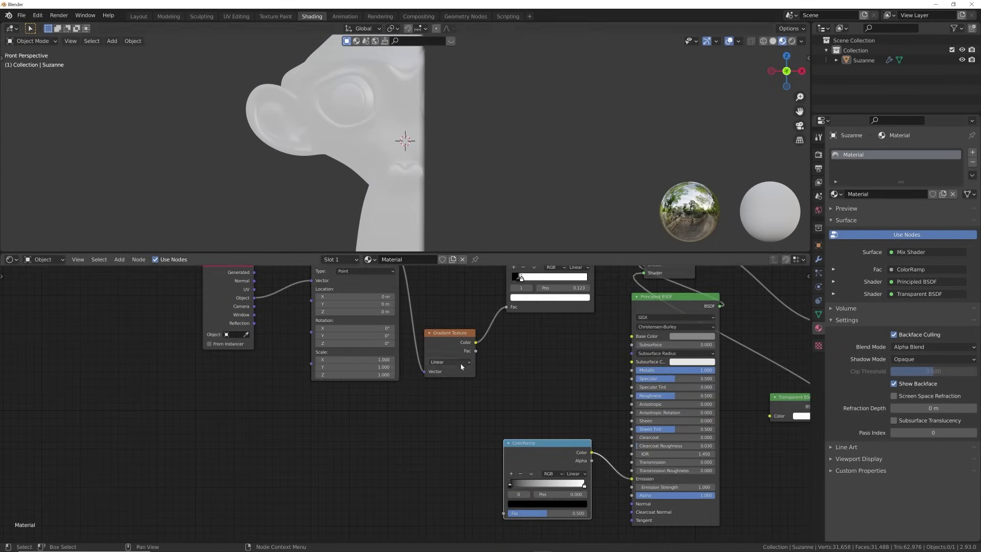
pyautogui.moveTo(476, 343)
pyautogui.mouseDown()
pyautogui.moveTo(508, 389)
pyautogui.moveTo(491, 453)
pyautogui.moveTo(504, 513)
pyautogui.mouseUp()
pyautogui.moveTo(511, 411); pyautogui.dragTo(493, 354, button='middle')
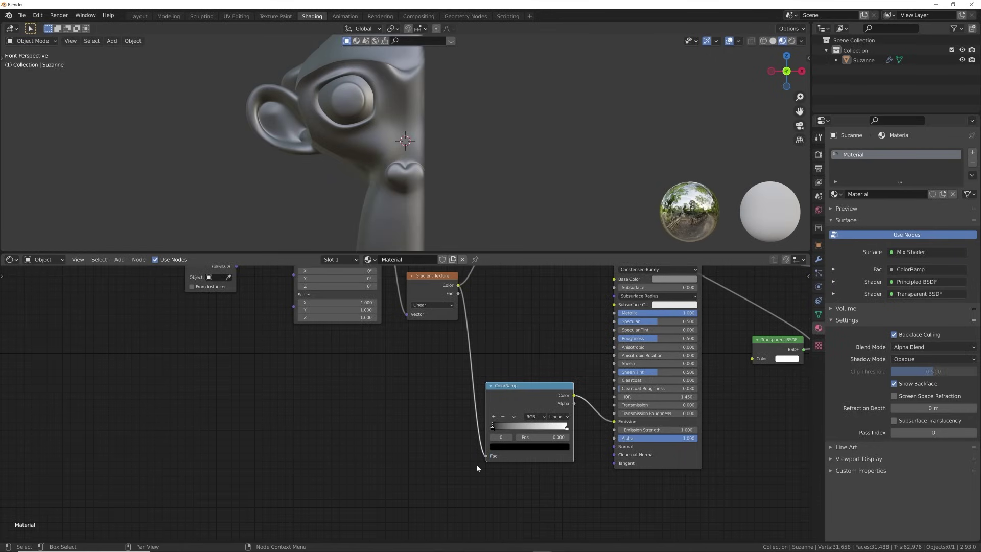
# Step: Move the second ColorRamp's white stop to about 0.174 and raise the Principled BSDF's Emission Strength to 18.6
pyautogui.moveTo(493, 429); pyautogui.dragTo(466, 432)
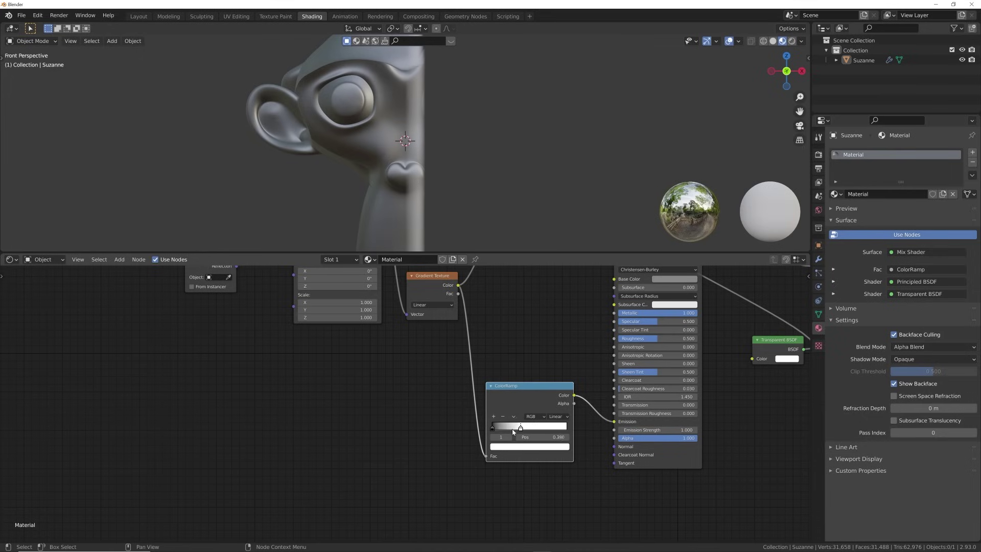
pyautogui.moveTo(538, 430); pyautogui.dragTo(499, 431)
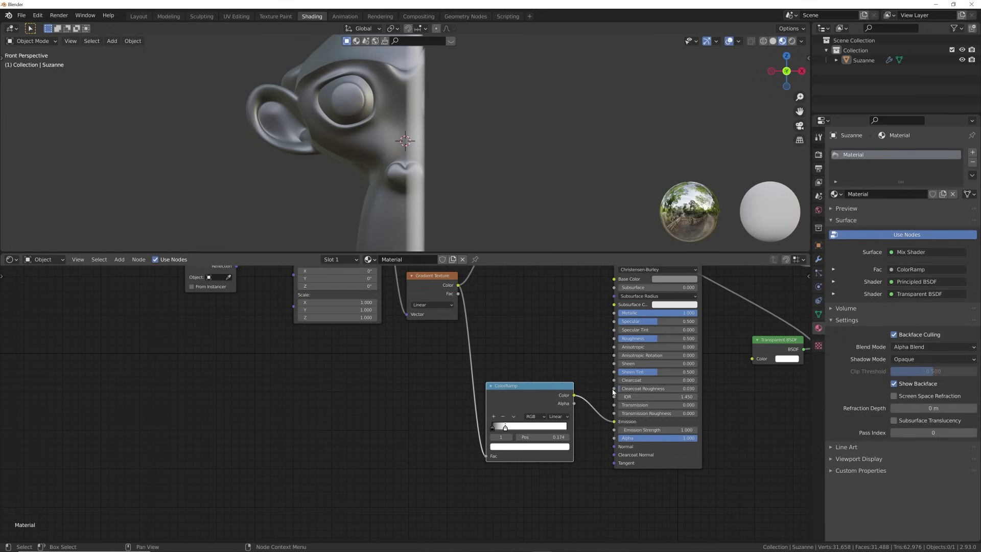
pyautogui.moveTo(645, 430); pyautogui.dragTo(751, 430)
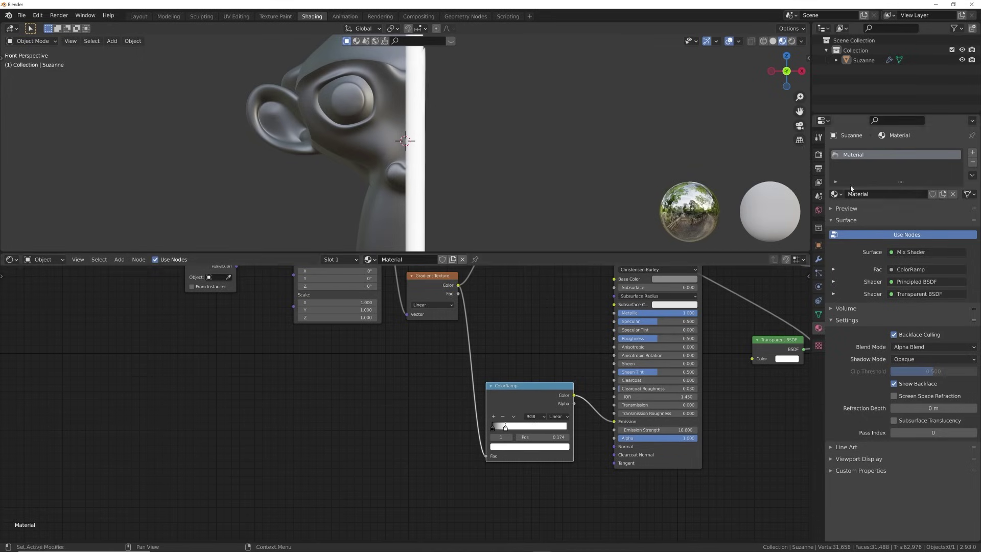
# Step: Enable Bloom, Screen Space Reflections and Motion Blur in the Eevee render settings
pyautogui.click(818, 153)
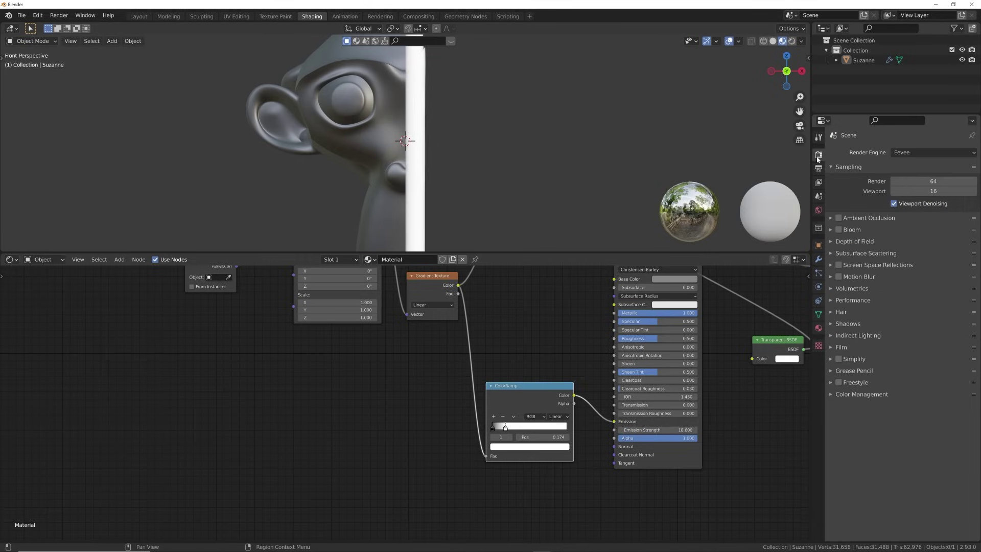
pyautogui.click(838, 230)
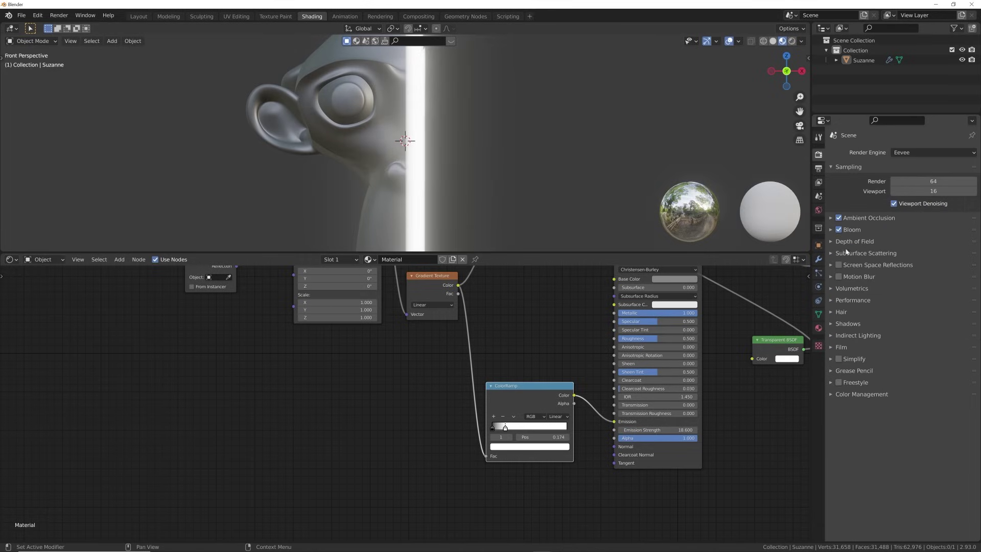
pyautogui.click(839, 276)
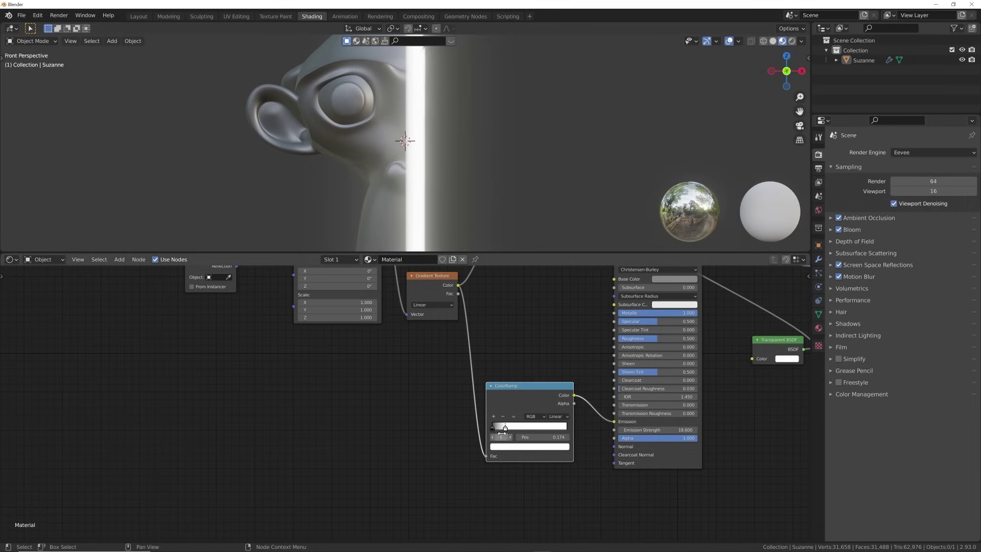
# Step: Thin the emission edge by placing the second ColorRamp's black stop at 0.096 and its white stop, recoloured bright blue, at 0.127
pyautogui.moveTo(492, 427); pyautogui.dragTo(498, 428)
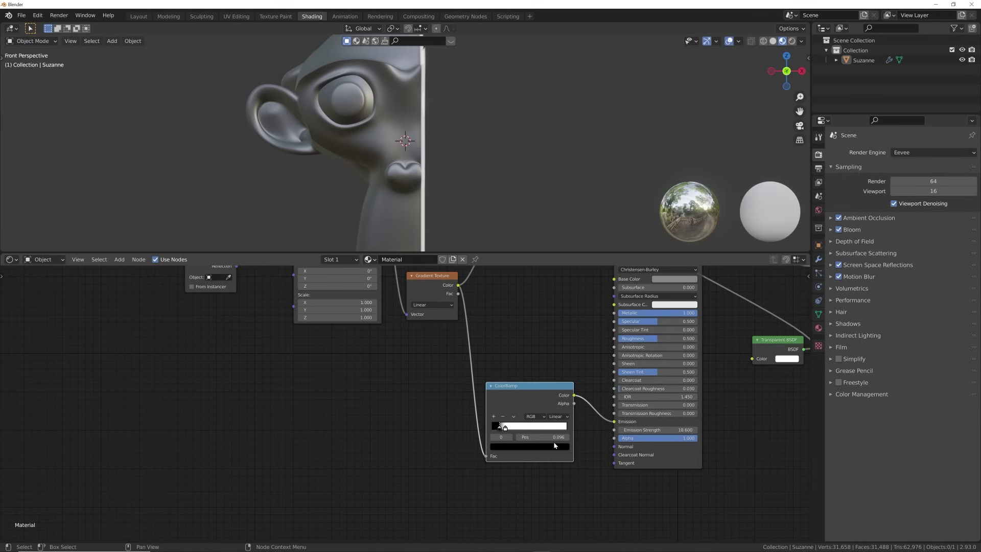
pyautogui.click(506, 431)
pyautogui.click(516, 447)
pyautogui.moveTo(538, 352); pyautogui.dragTo(541, 343)
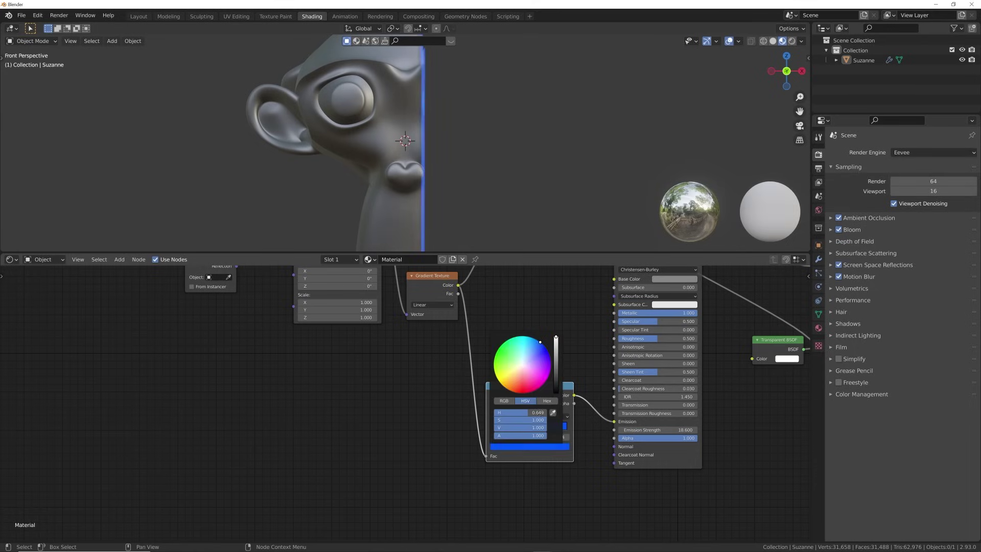
pyautogui.scroll(4, 608, 452)
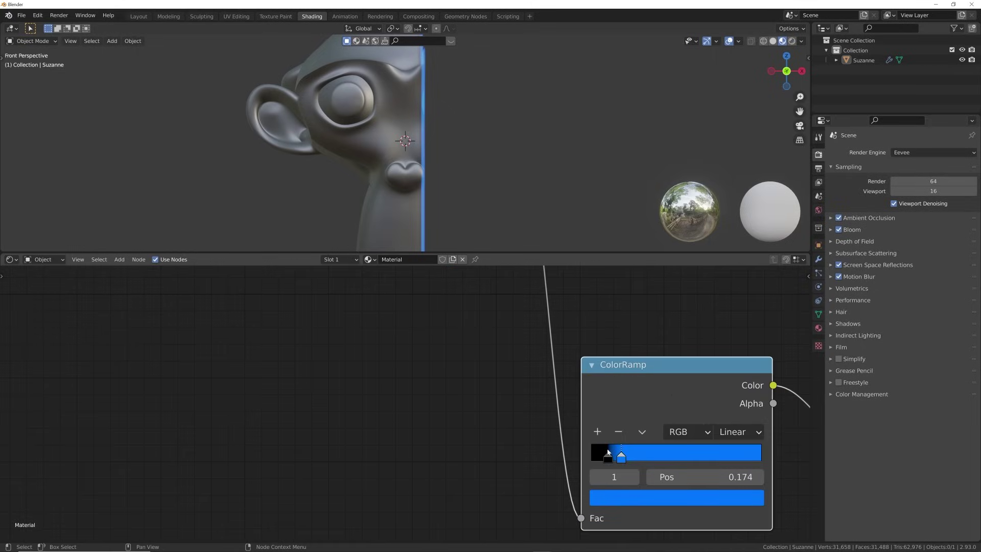
pyautogui.moveTo(617, 458); pyautogui.dragTo(614, 458)
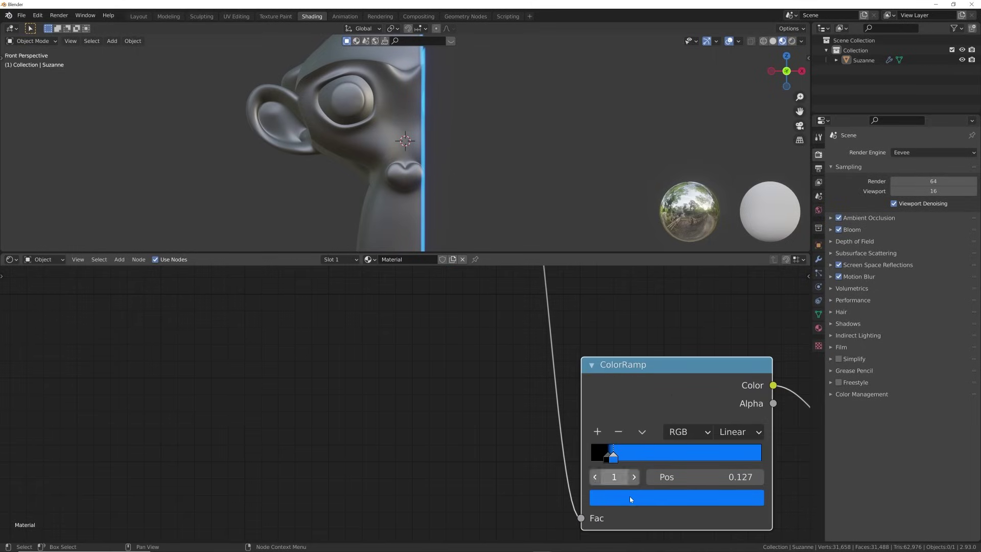
# Step: Recolour the emission ColorRamp's blue stop to a saturated orange-red and move it to position 0.105
pyautogui.click(627, 497)
pyautogui.moveTo(648, 375); pyautogui.dragTo(646, 379)
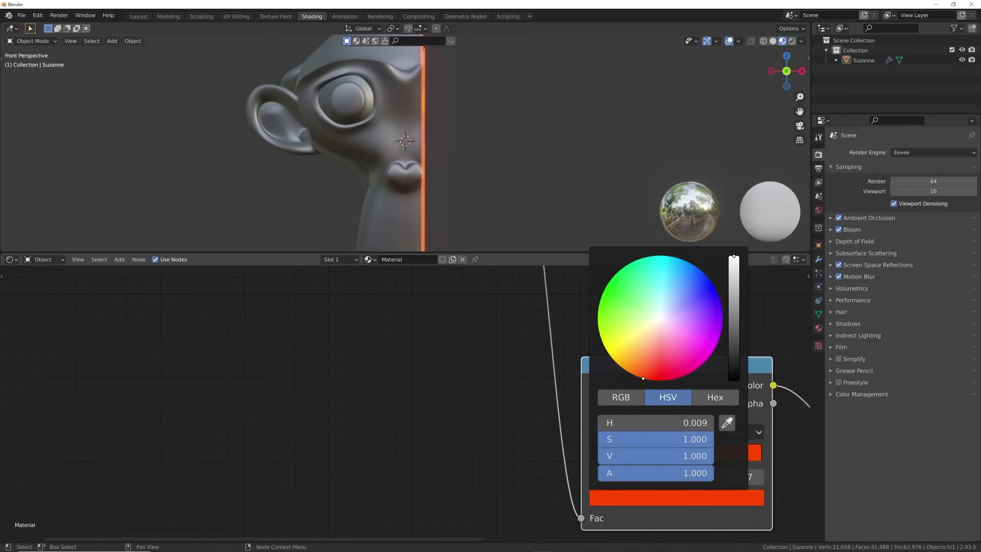
pyautogui.moveTo(411, 378); pyautogui.dragTo(317, 298, button='middle')
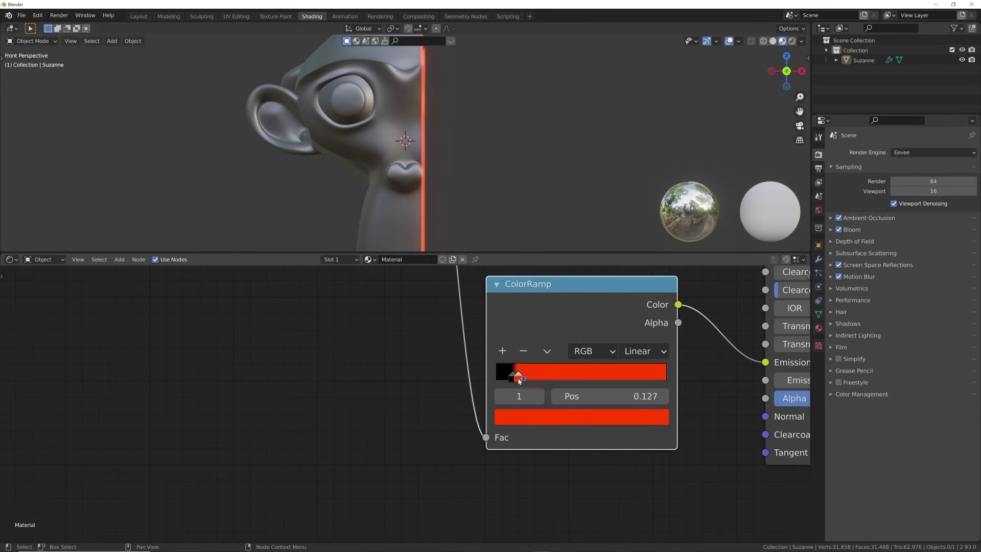
pyautogui.moveTo(517, 377)
pyautogui.mouseDown()
pyautogui.moveTo(498, 377)
pyautogui.moveTo(515, 377)
pyautogui.mouseUp()
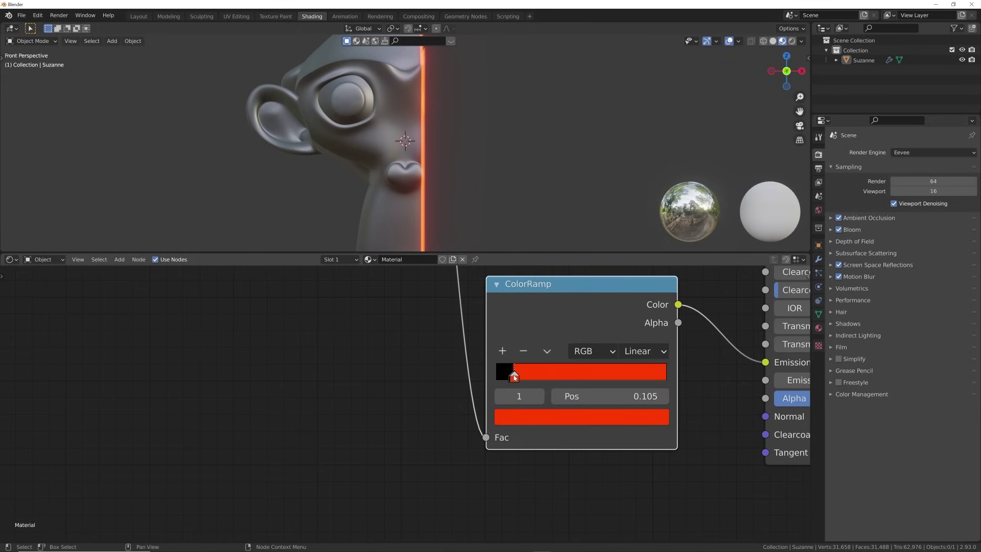
pyautogui.scroll(-5, 447, 131)
pyautogui.moveTo(447, 181)
pyautogui.mouseDown(button='middle')
pyautogui.moveTo(442, 169)
pyautogui.moveTo(473, 149)
pyautogui.moveTo(456, 164)
pyautogui.mouseUp(button='middle')
pyautogui.scroll(3, 456, 165)
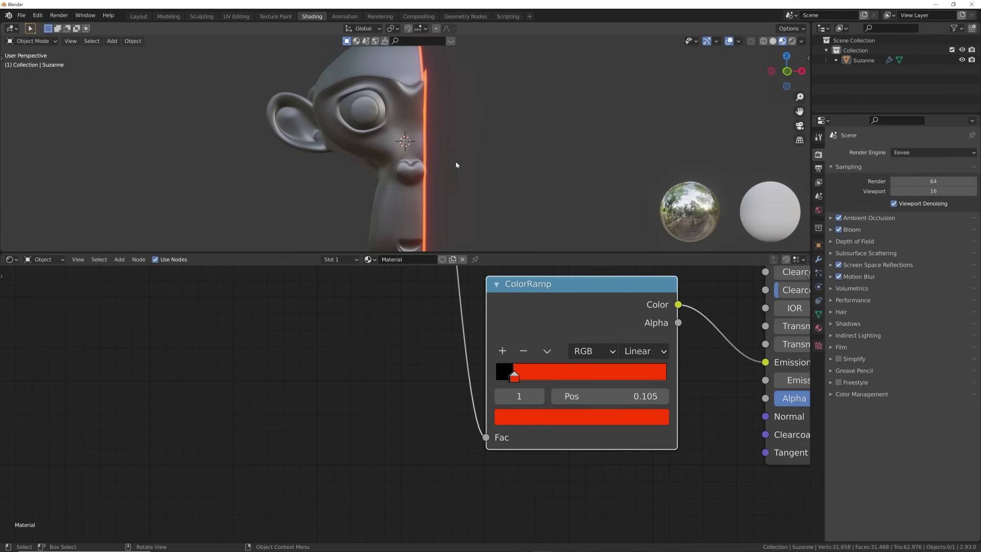
# Step: Move the Texture Coordinate node away from Mapping and insert a Noise Texture into the link between them
pyautogui.scroll(-5, 684, 518)
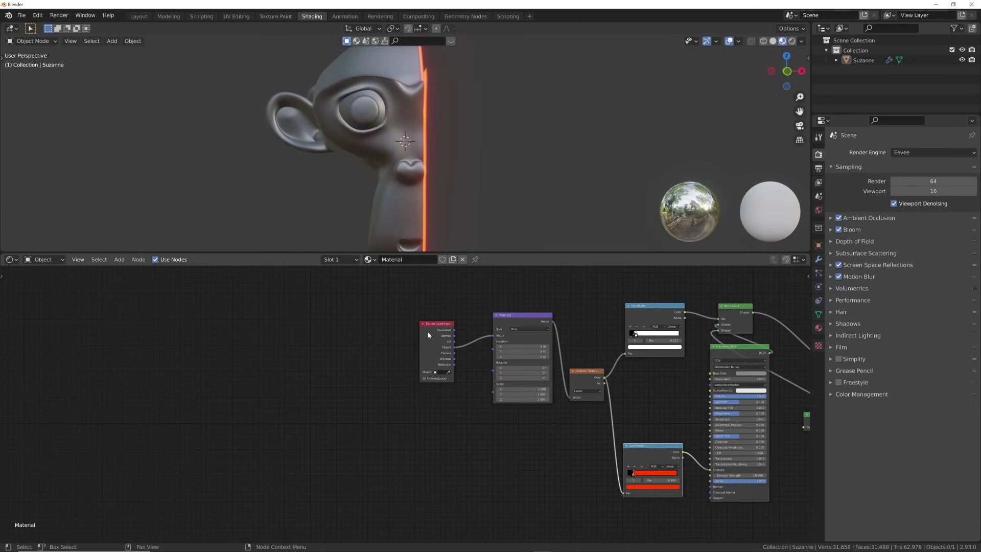
pyautogui.moveTo(427, 331); pyautogui.dragTo(343, 342)
pyautogui.scroll(5, 416, 324)
pyautogui.moveTo(515, 324); pyautogui.dragTo(508, 380, button='middle')
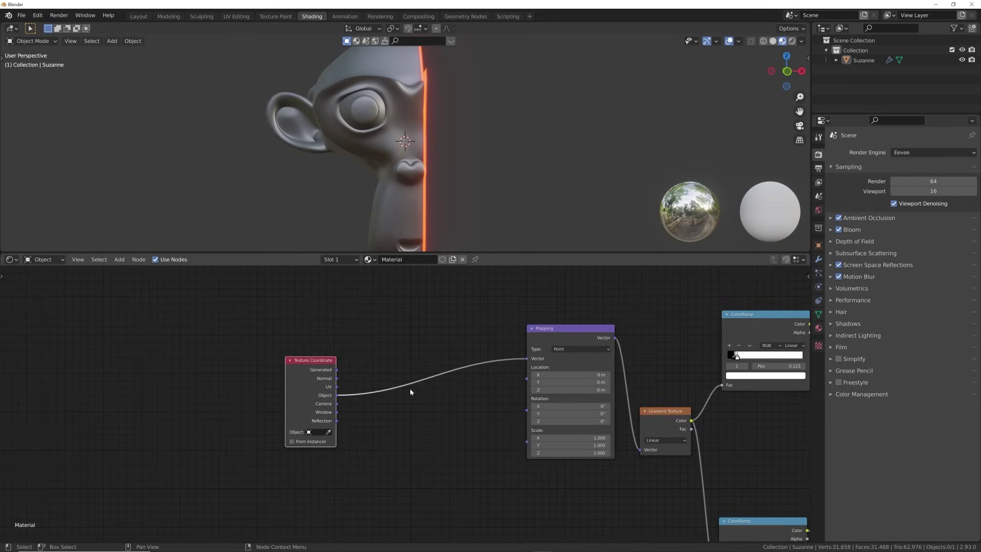
pyautogui.hotkey('shift', 'a')
pyautogui.click(421, 349)
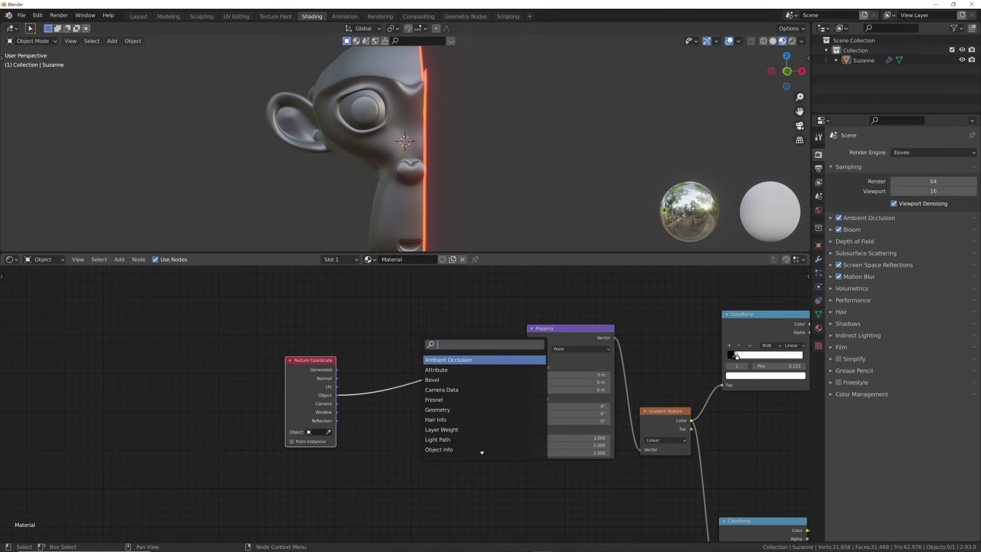
pyautogui.write('noi')
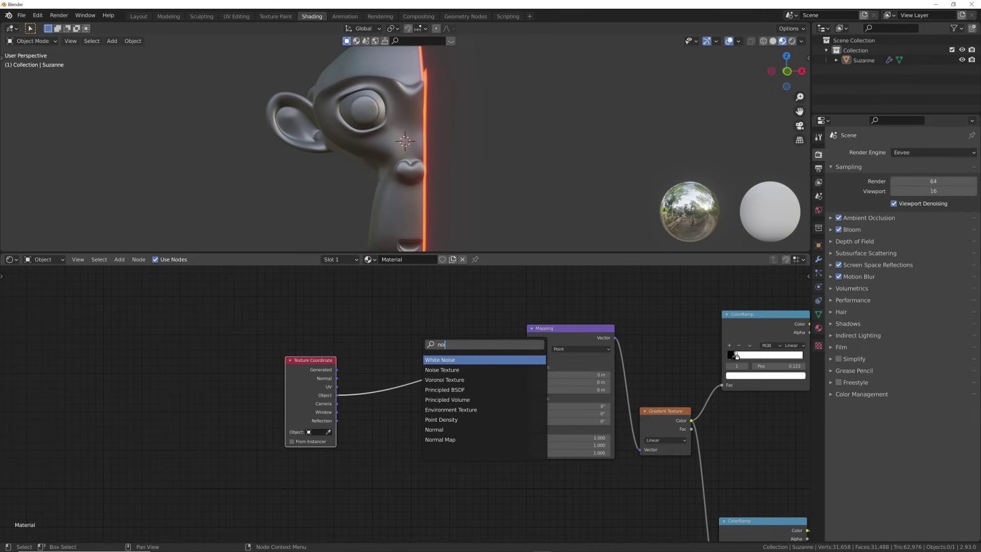
pyautogui.click(442, 370)
pyautogui.click(402, 386)
pyautogui.hotkey('shift', 'a')
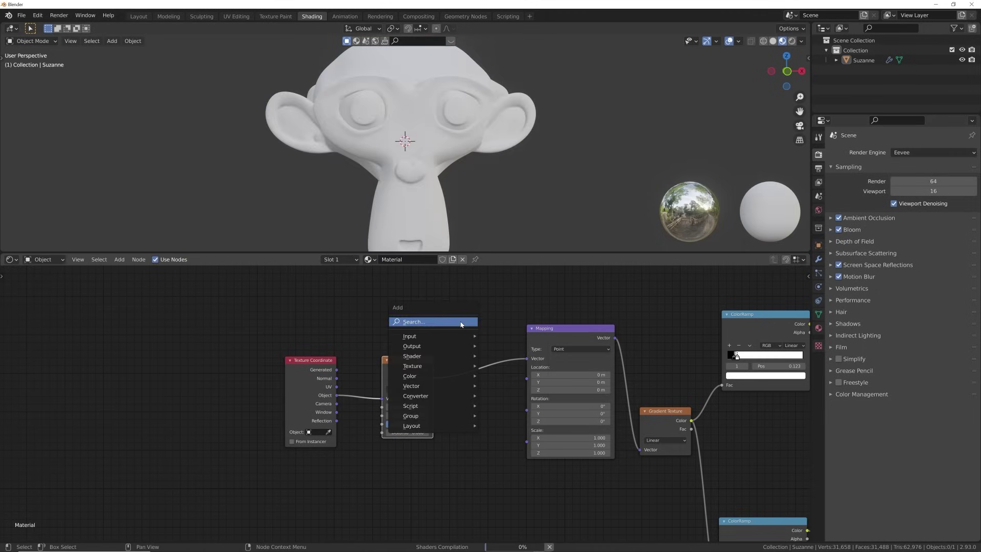
pyautogui.click(461, 324)
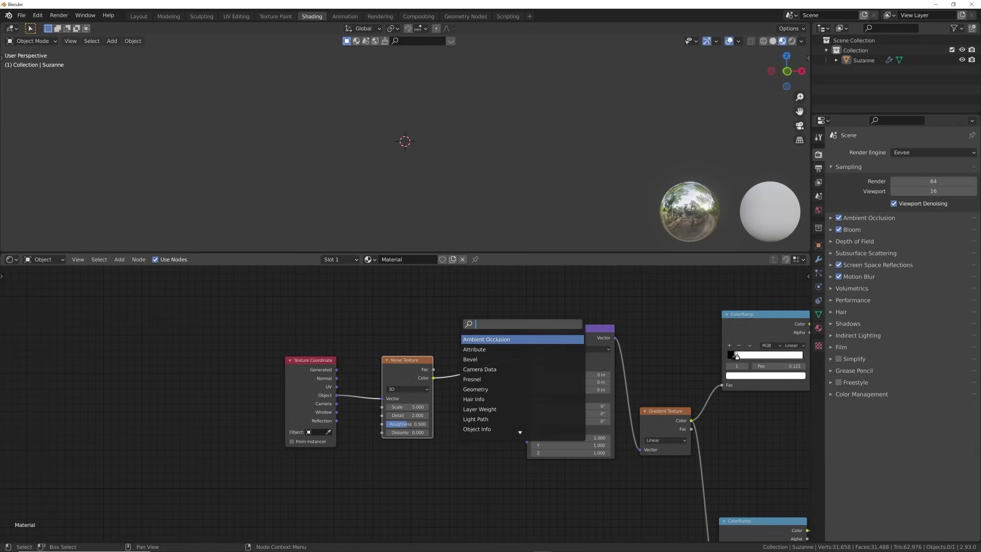
pyautogui.write('mic')
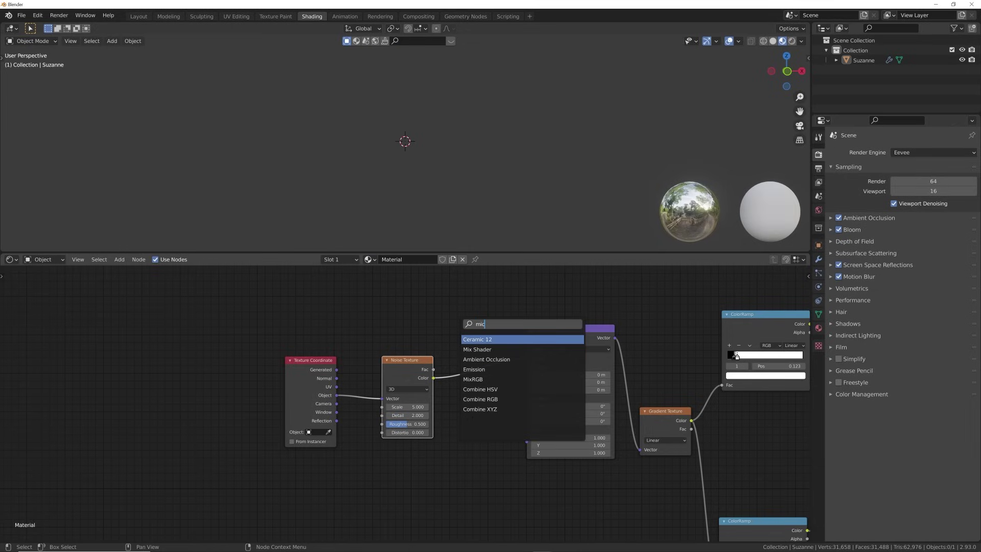
pyautogui.press('BackSpace')
pyautogui.write('x')
pyautogui.click(484, 349)
pyautogui.click(483, 349)
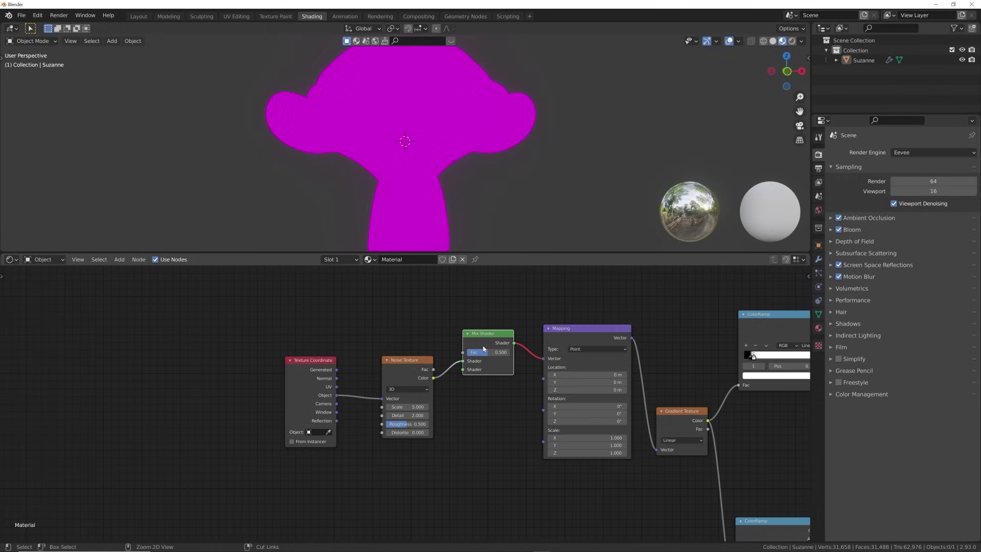
pyautogui.hotkey('ctrl', 'z')
# Step: Insert a MixRGB node between the Noise Texture and Mapping, and connect the Texture Coordinate's Object output to its Color2
pyautogui.hotkey('shift', 'a')
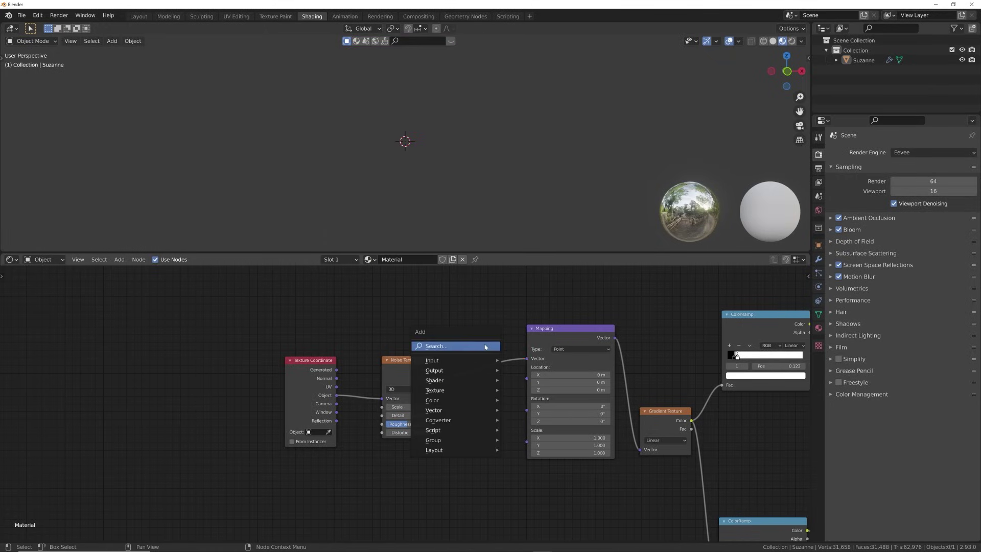
pyautogui.click(485, 347)
pyautogui.write('mix')
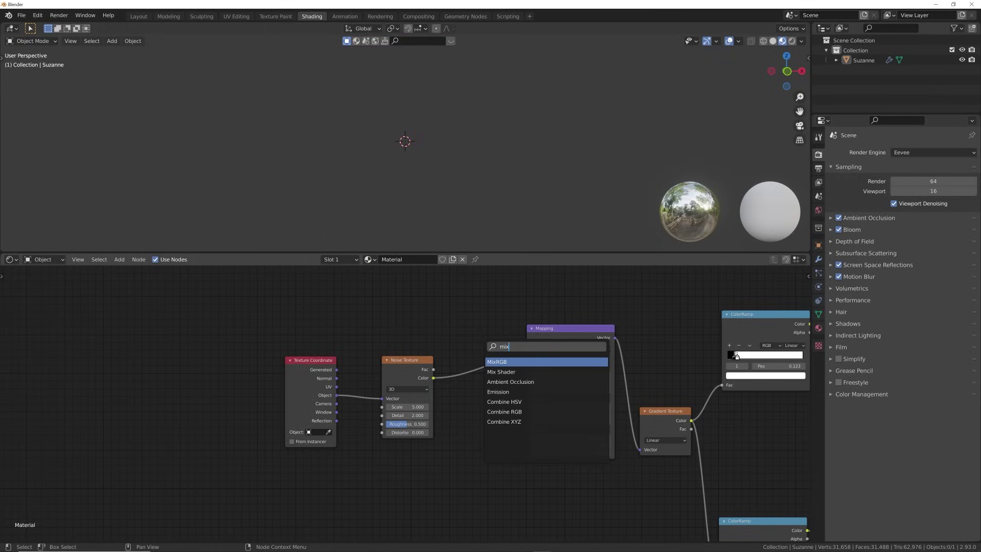
pyautogui.press('Return')
pyautogui.click(484, 349)
pyautogui.moveTo(336, 395); pyautogui.dragTo(522, 387)
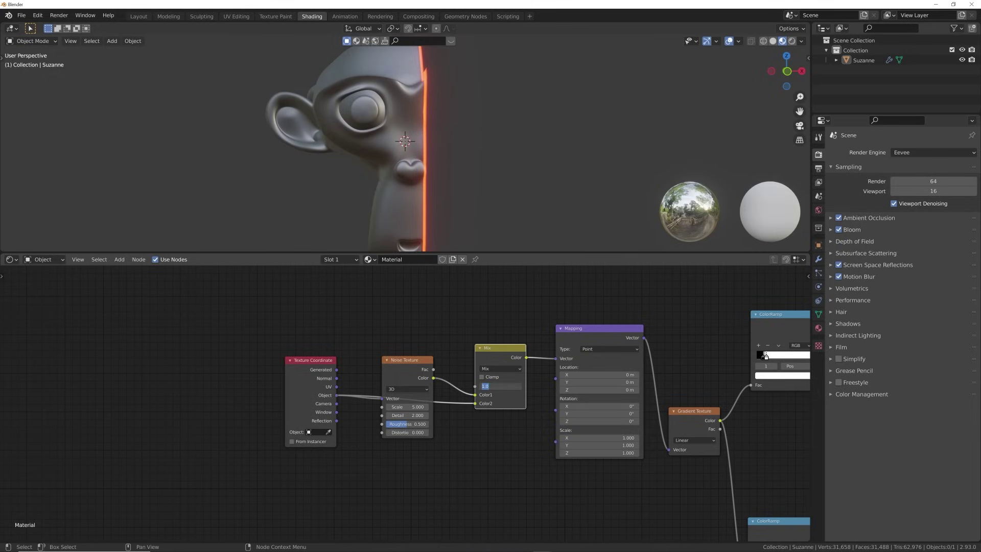
# Step: Roughen the dissolve edge with a Mix factor of 0.561, Noise Texture Detail of 12 and Distortion of 0.8
pyautogui.moveTo(519, 386); pyautogui.dragTo(511, 386)
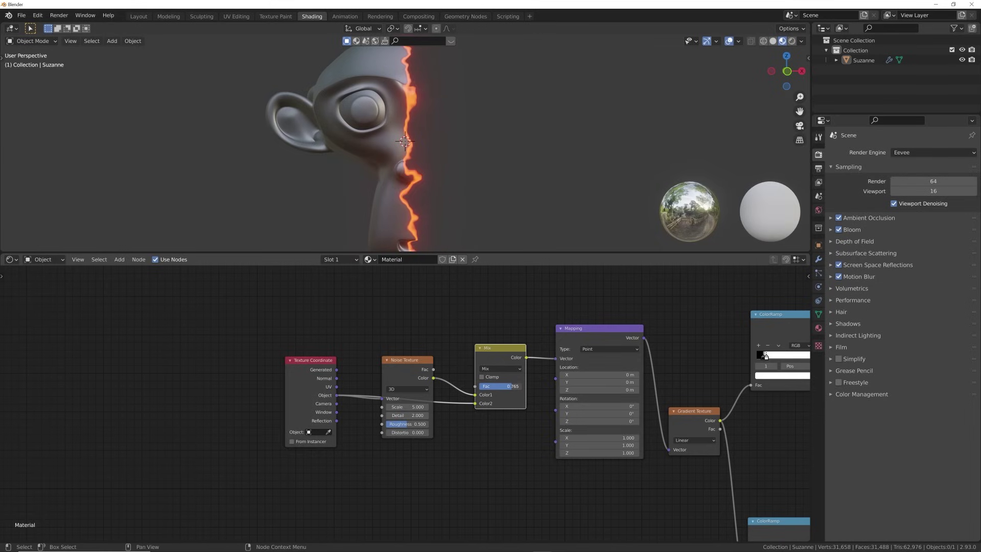
pyautogui.click(417, 415)
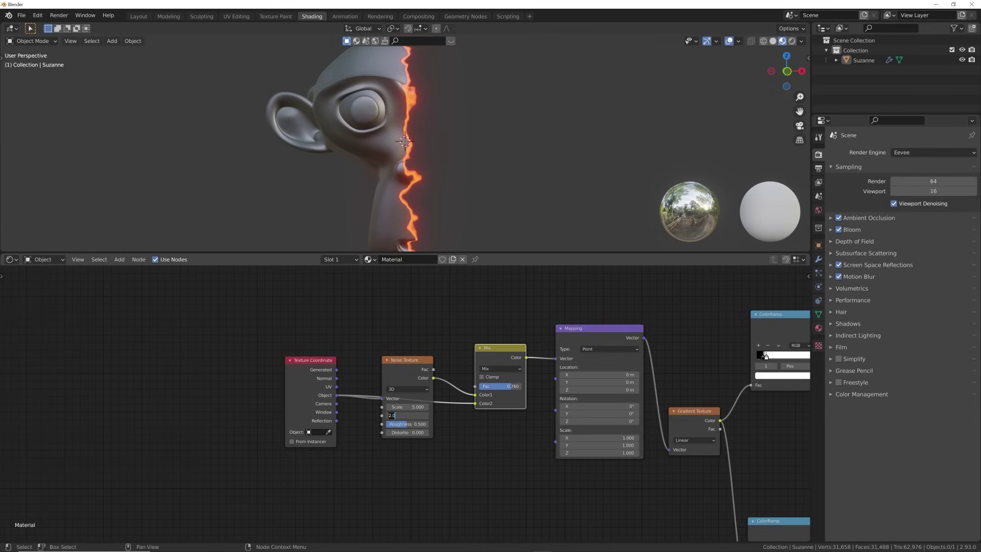
pyautogui.write('12')
pyautogui.press('Return')
pyautogui.moveTo(411, 58); pyautogui.dragTo(429, 163, button='middle')
pyautogui.moveTo(511, 386); pyautogui.dragTo(502, 386)
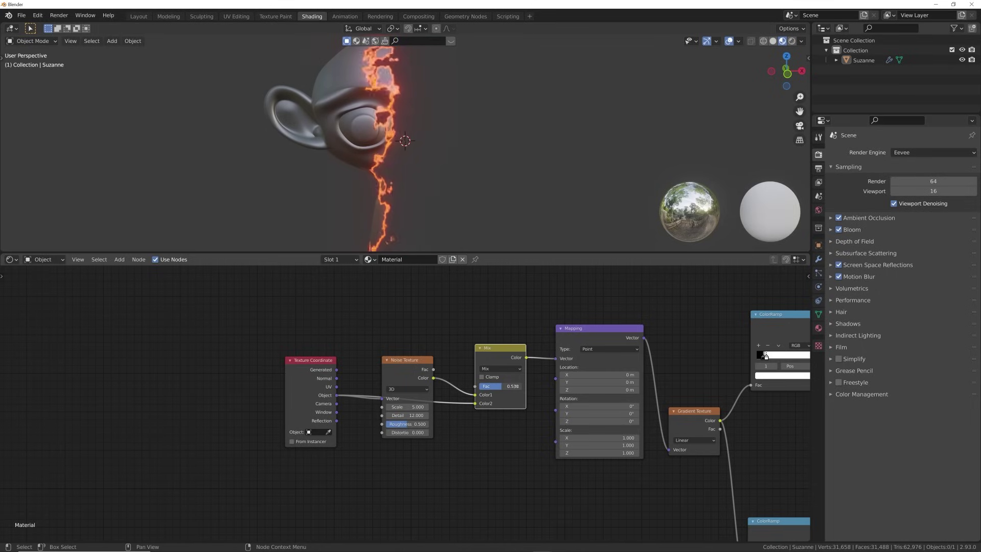
pyautogui.moveTo(409, 432); pyautogui.dragTo(440, 432)
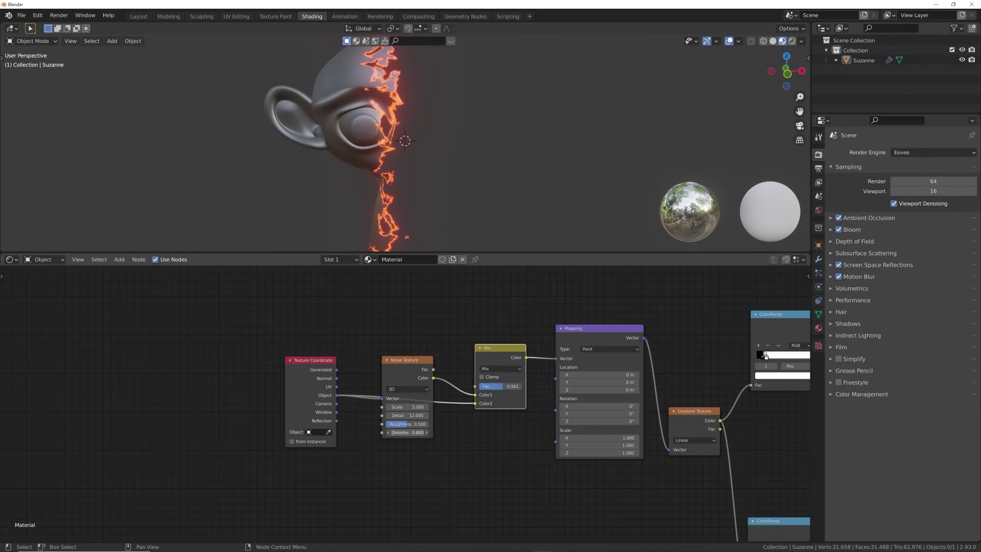
# Step: Shift the dissolve edge by setting the Mapping node's X location to -0.11 m
pyautogui.moveTo(384, 176); pyautogui.dragTo(388, 154, button='middle')
pyautogui.scroll(1, 386, 150)
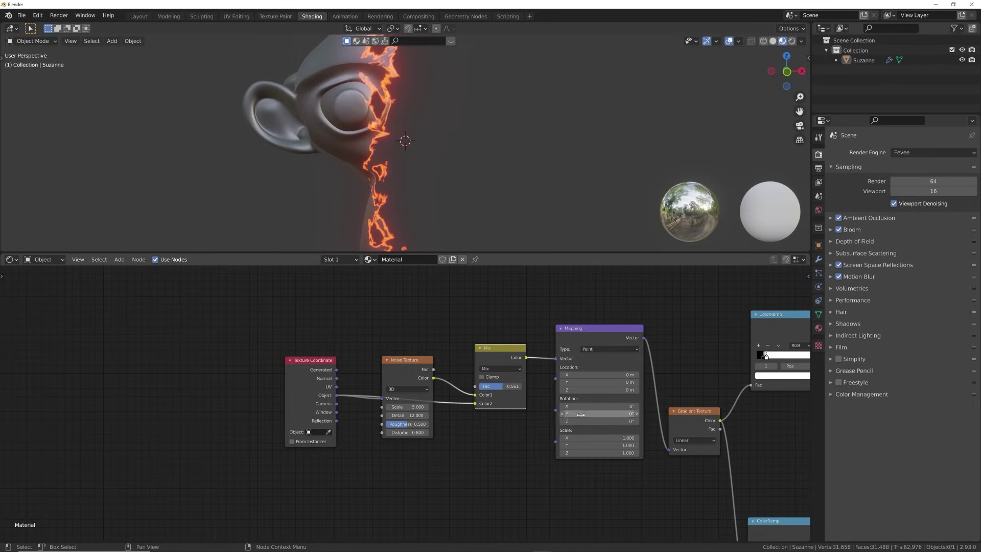
pyautogui.moveTo(598, 375)
pyautogui.mouseDown()
pyautogui.moveTo(607, 375)
pyautogui.moveTo(583, 375)
pyautogui.mouseUp()
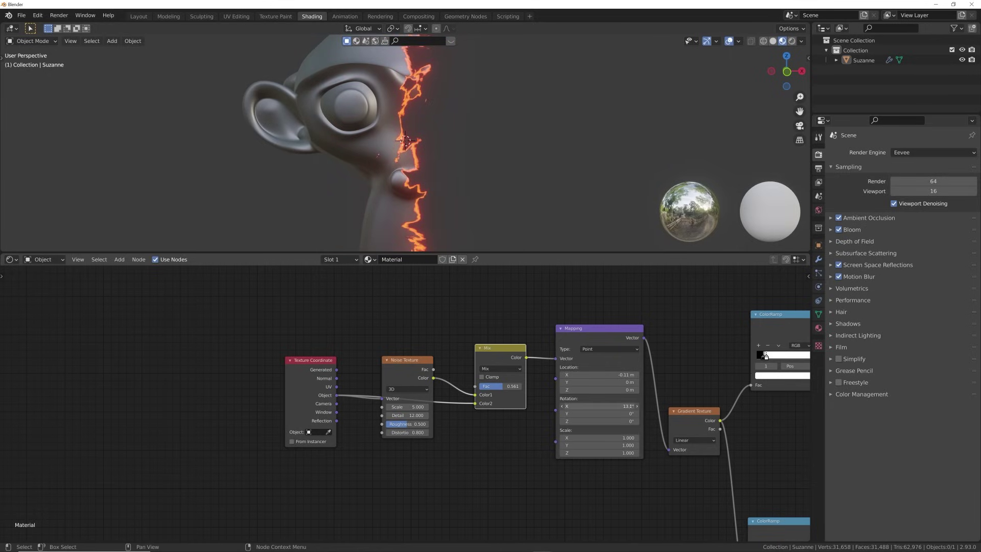
# Step: Try turning the dissolve direction with the Mapping node's Y rotation at about -76.2°, and reset it to 0°
pyautogui.moveTo(608, 414); pyautogui.dragTo(569, 414)
pyautogui.scroll(-4, 435, 180)
pyautogui.click(611, 414)
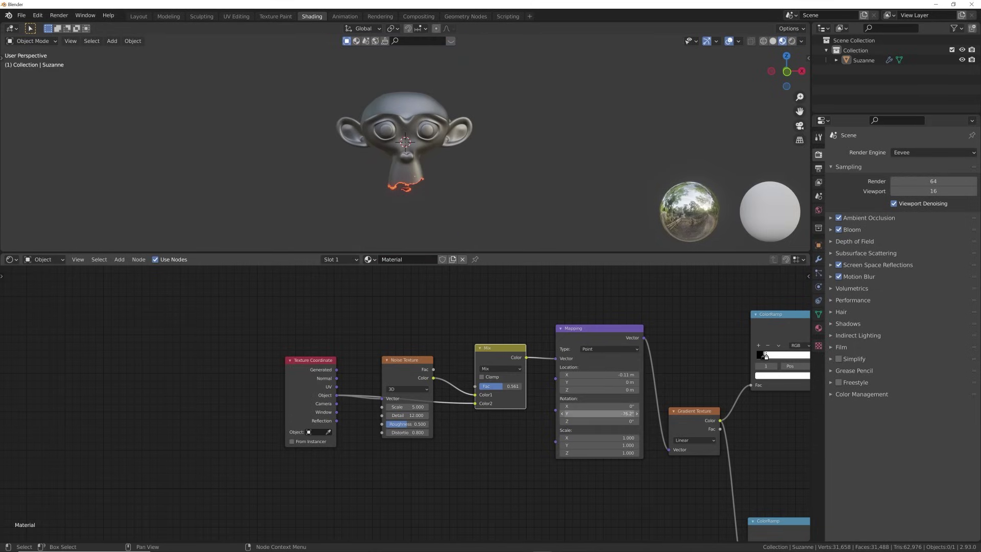
pyautogui.press('Return')
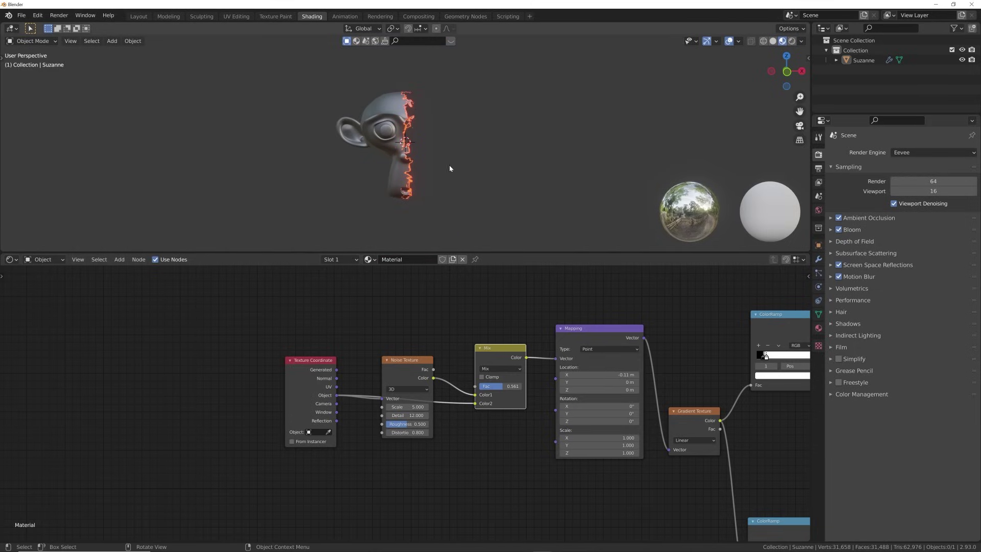
# Step: Adjust the Mapping node's X location to -0.12 m
pyautogui.scroll(5, 350, 156)
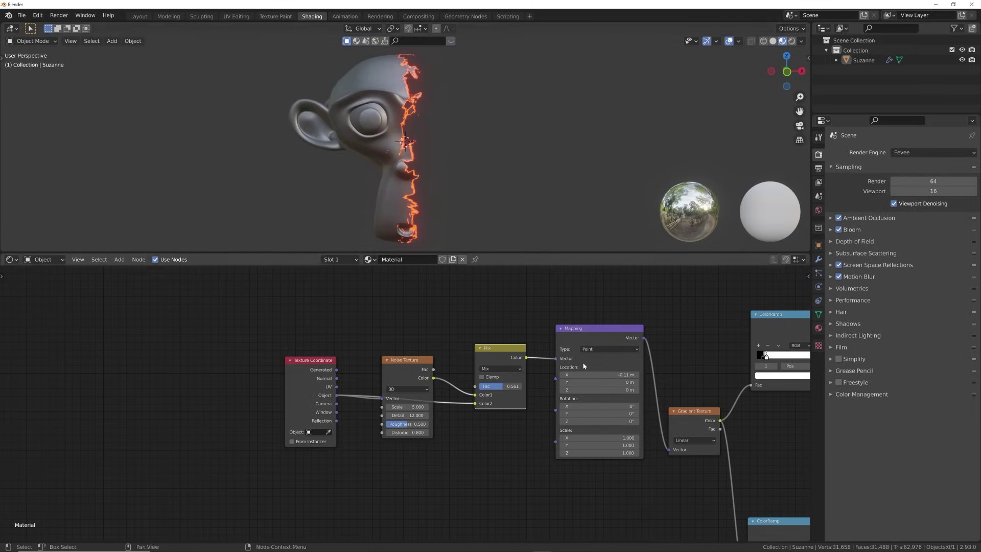
pyautogui.moveTo(610, 376)
pyautogui.mouseDown()
pyautogui.moveTo(626, 376)
pyautogui.moveTo(587, 376)
pyautogui.moveTo(621, 376)
pyautogui.moveTo(612, 376)
pyautogui.mouseUp()
pyautogui.scroll(5, 455, 140)
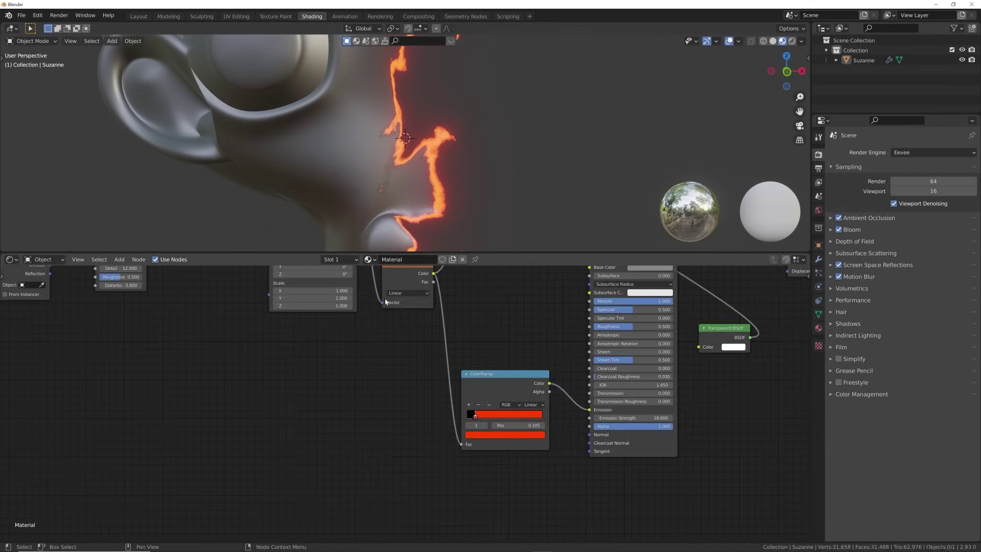
# Step: Add a third stop to the emission ColorRamp at position 0.100 and colour it very dark red
pyautogui.moveTo(531, 407); pyautogui.dragTo(466, 436, button='middle')
pyautogui.scroll(10, 481, 392)
pyautogui.scroll(1, 466, 436)
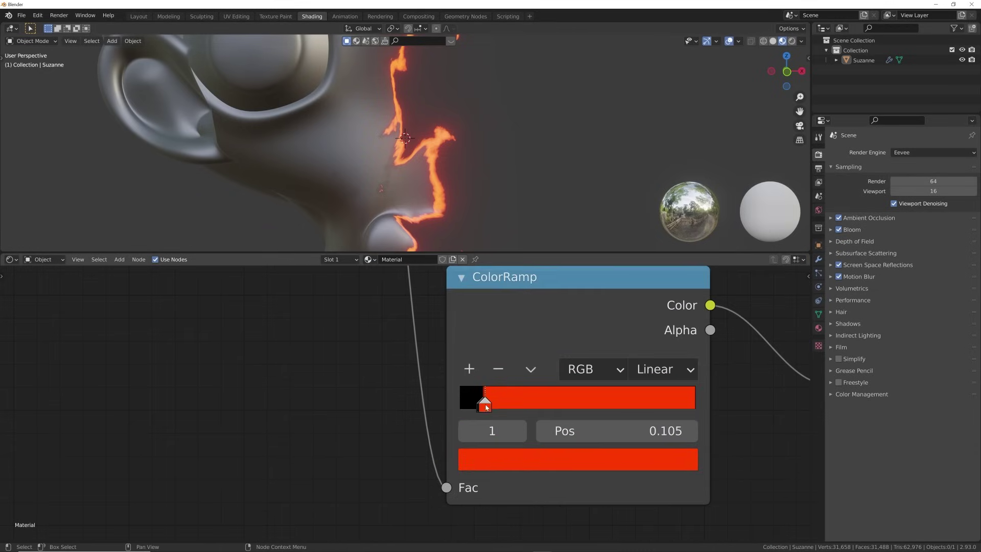
pyautogui.moveTo(485, 405); pyautogui.dragTo(483, 383)
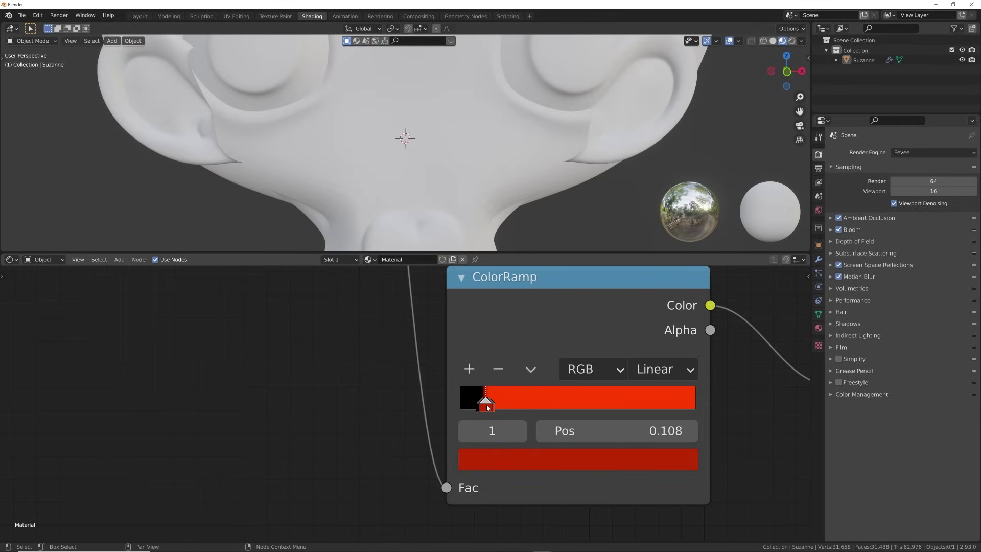
pyautogui.moveTo(486, 404)
pyautogui.keyDown('ctrl'); pyautogui.mouseDown()
pyautogui.moveTo(502, 409)
pyautogui.moveTo(481, 404)
pyautogui.mouseUp(); pyautogui.keyUp('ctrl')
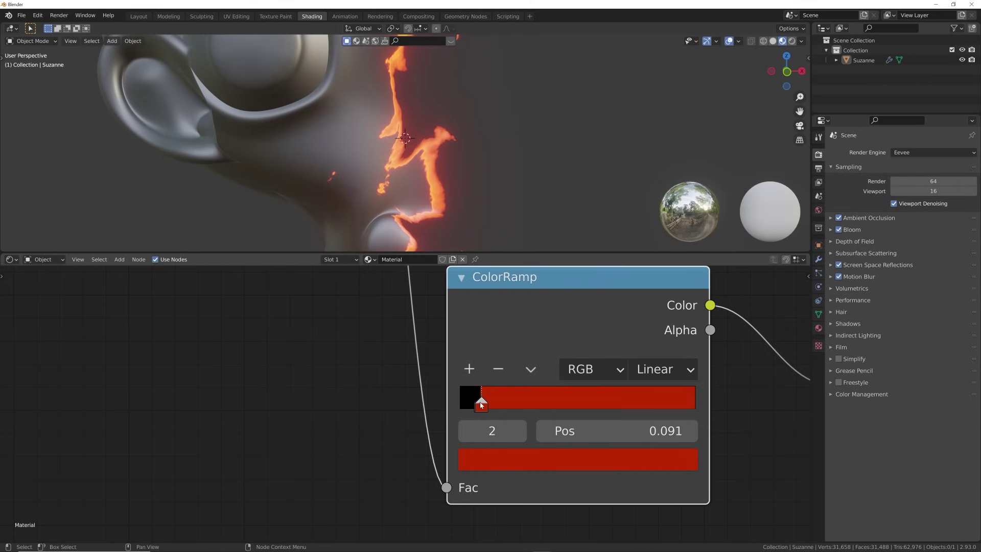
pyautogui.scroll(4, 470, 194)
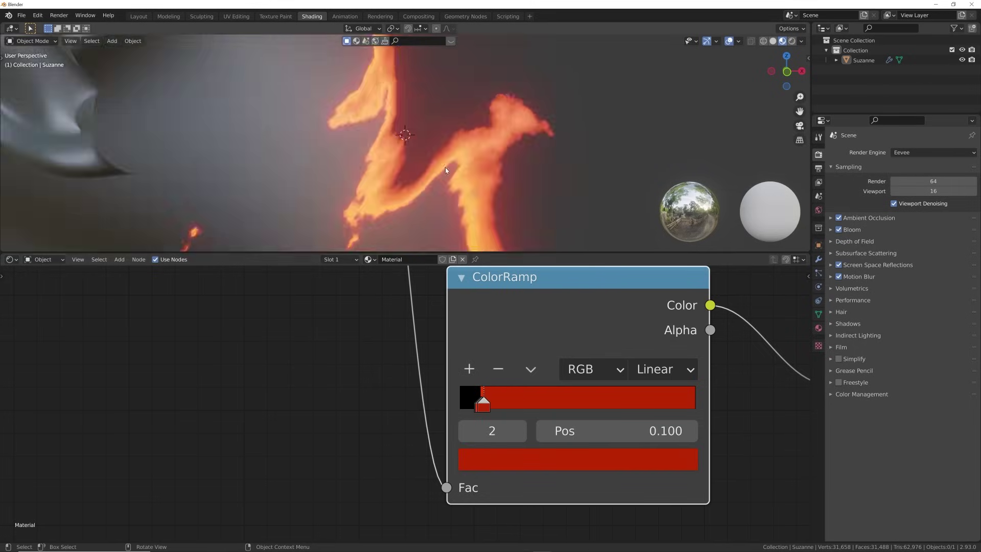
pyautogui.click(532, 471)
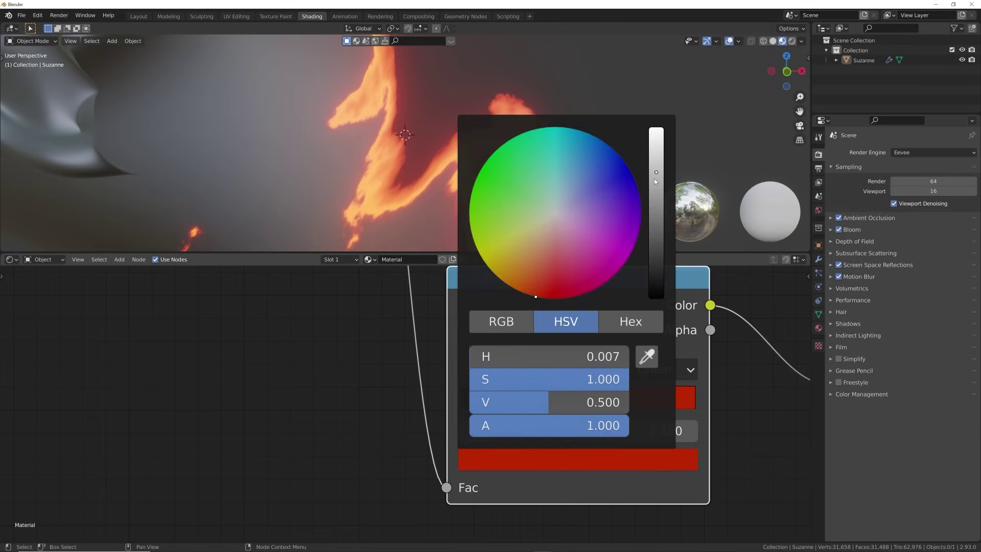
pyautogui.moveTo(654, 178); pyautogui.dragTo(389, 259)
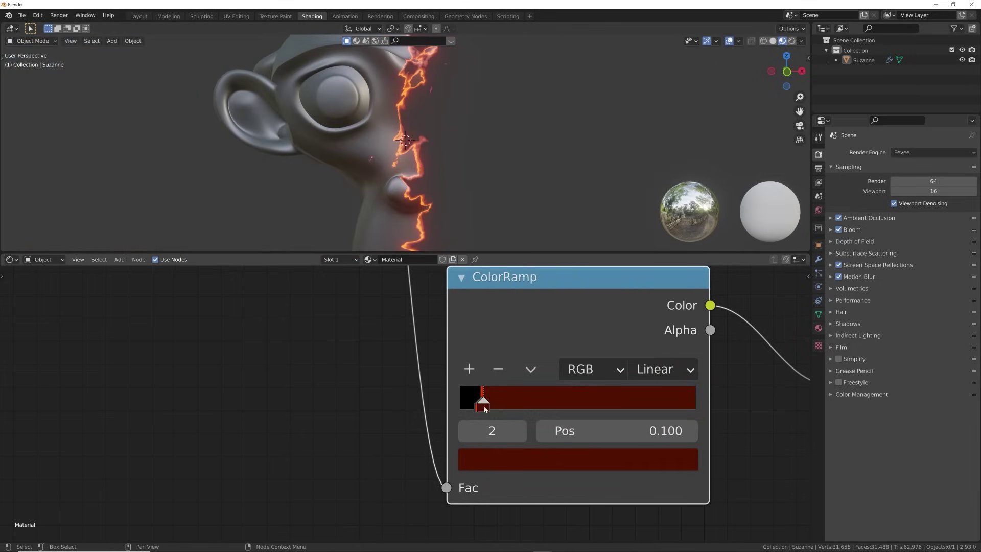
# Step: Add a red stop at 0.096 to the emission ColorRamp, and move its last stop to 0.111 and colour it black
pyautogui.click(471, 372)
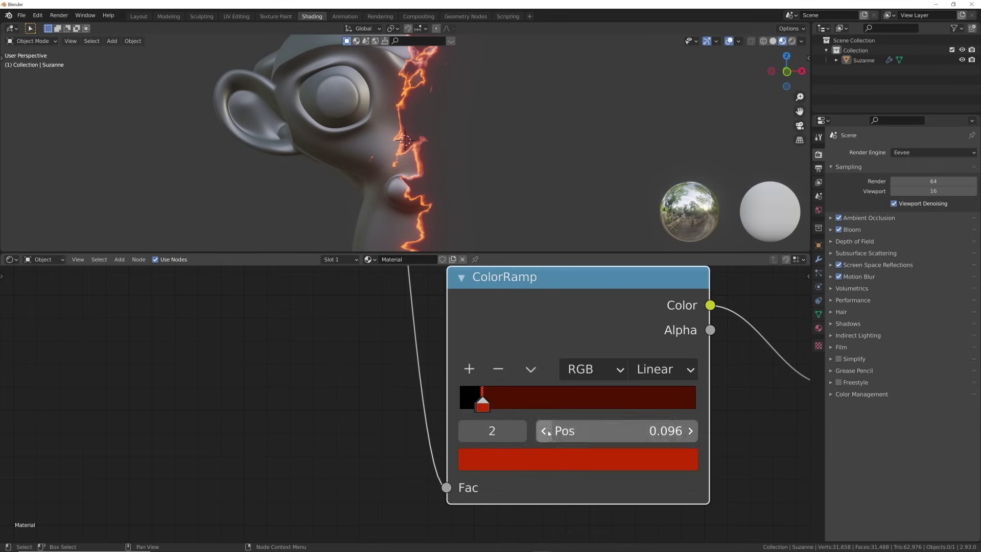
pyautogui.keyDown('shift'); pyautogui.moveTo(577, 431); pyautogui.dragTo(608, 431); pyautogui.keyUp('shift')
pyautogui.click(577, 465)
pyautogui.moveTo(649, 294); pyautogui.dragTo(656, 307)
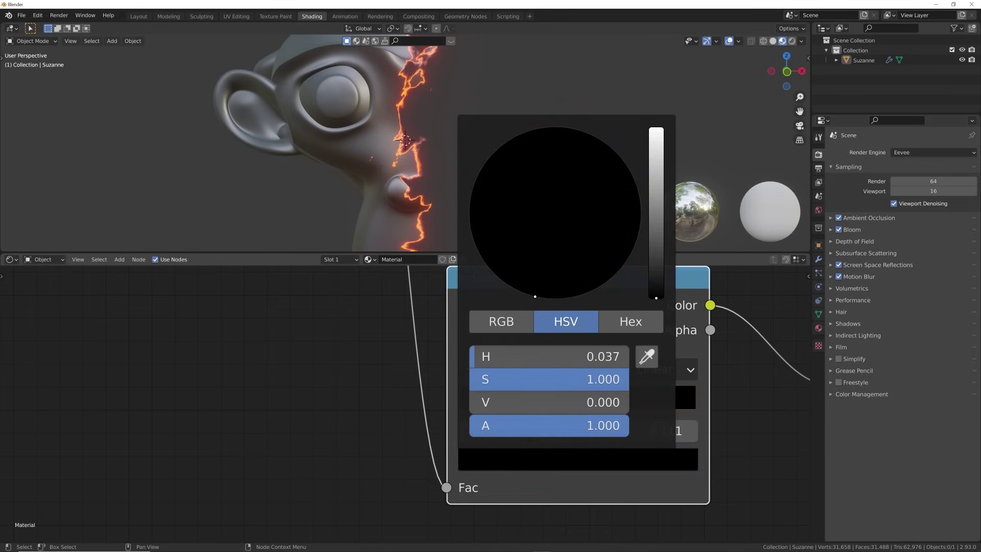
pyautogui.scroll(4, 391, 202)
pyautogui.scroll(3, 434, 201)
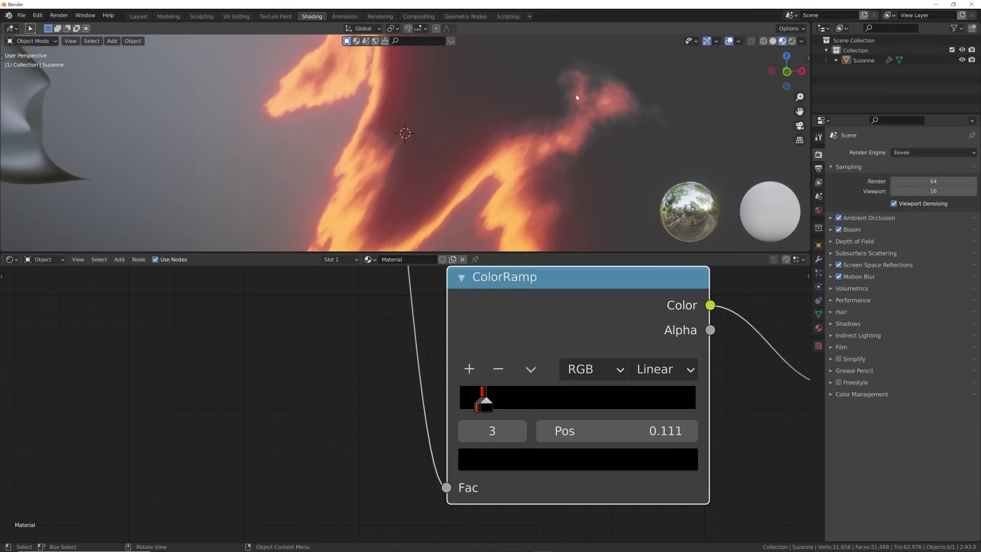
pyautogui.scroll(-5, 511, 204)
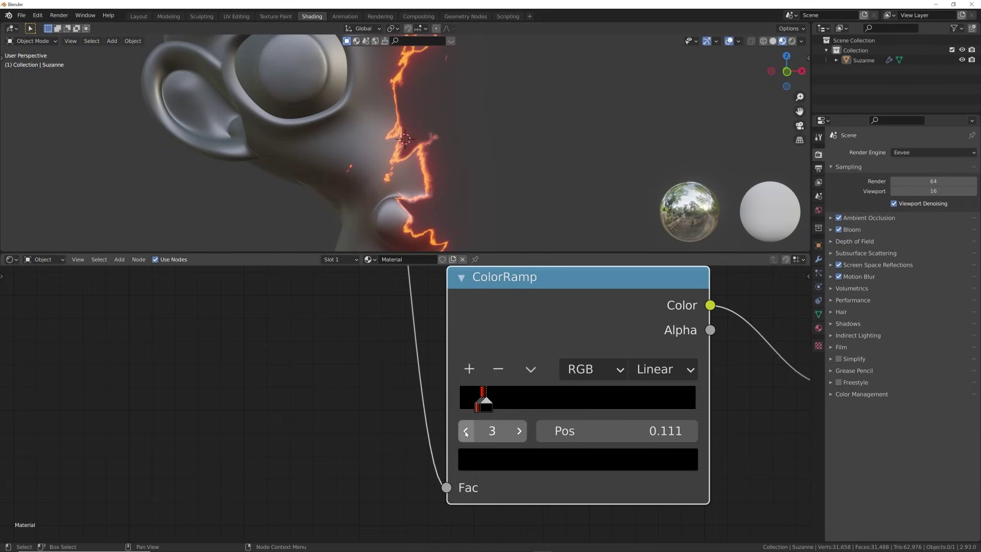
# Step: Move the emission ColorRamp's first black stop to position 0.079 and its orange-red second stop to 0.085
pyautogui.click(481, 406)
pyautogui.click(481, 409)
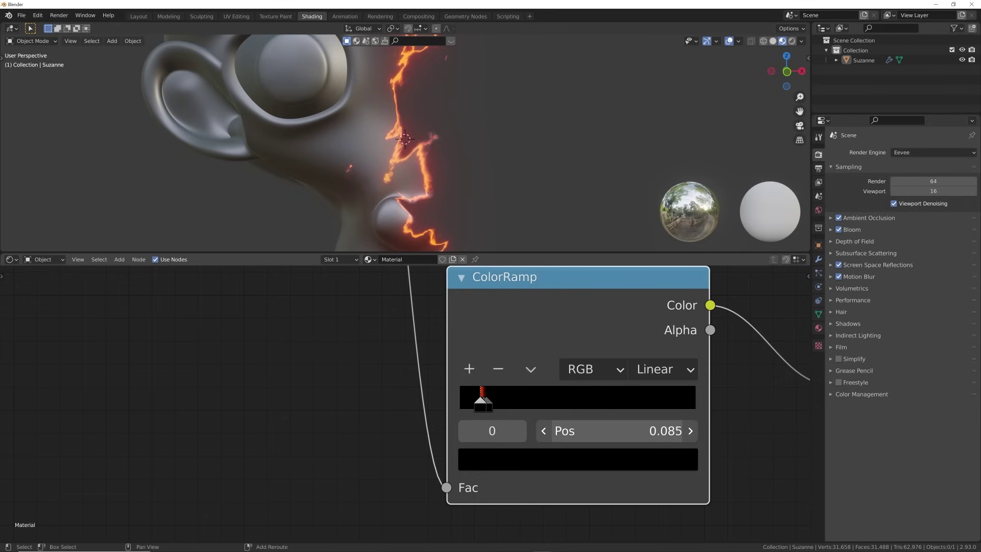
pyautogui.moveTo(617, 431); pyautogui.dragTo(608, 431)
pyautogui.moveTo(480, 403); pyautogui.dragTo(481, 403)
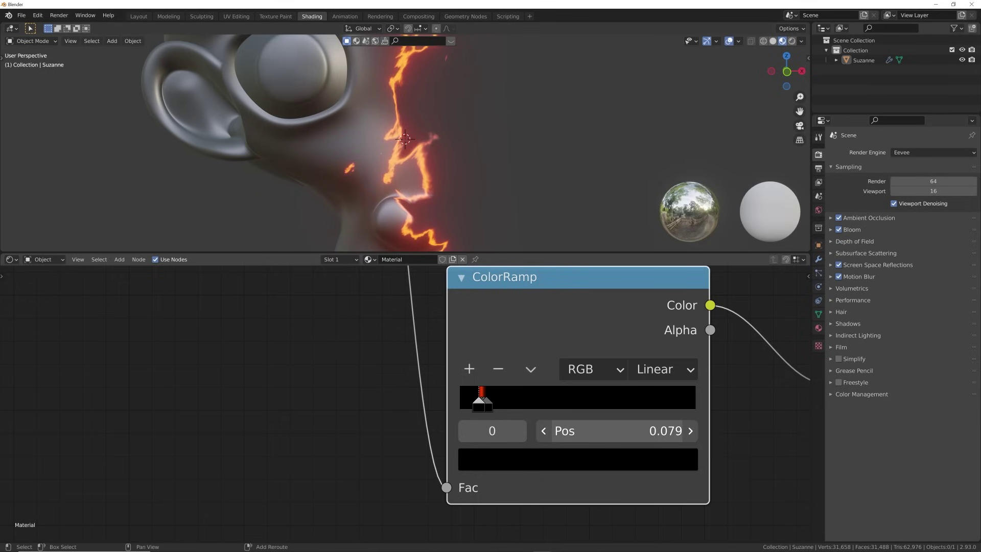
pyautogui.click(520, 430)
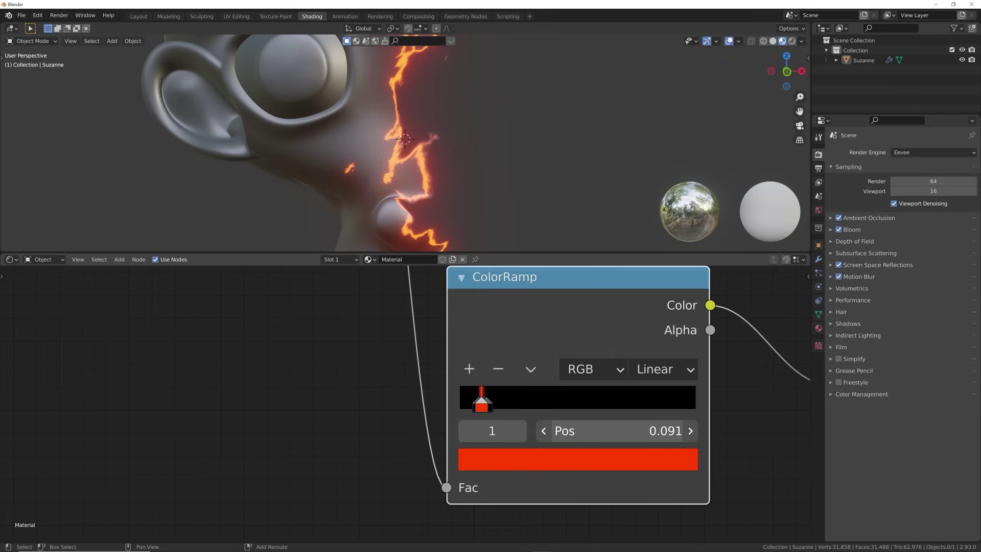
pyautogui.moveTo(480, 398); pyautogui.dragTo(480, 398)
# Step: Raise the Principled BSDF's Emission Strength to 112.6 for a stronger glow along the dissolve edge
pyautogui.scroll(-5, 491, 179)
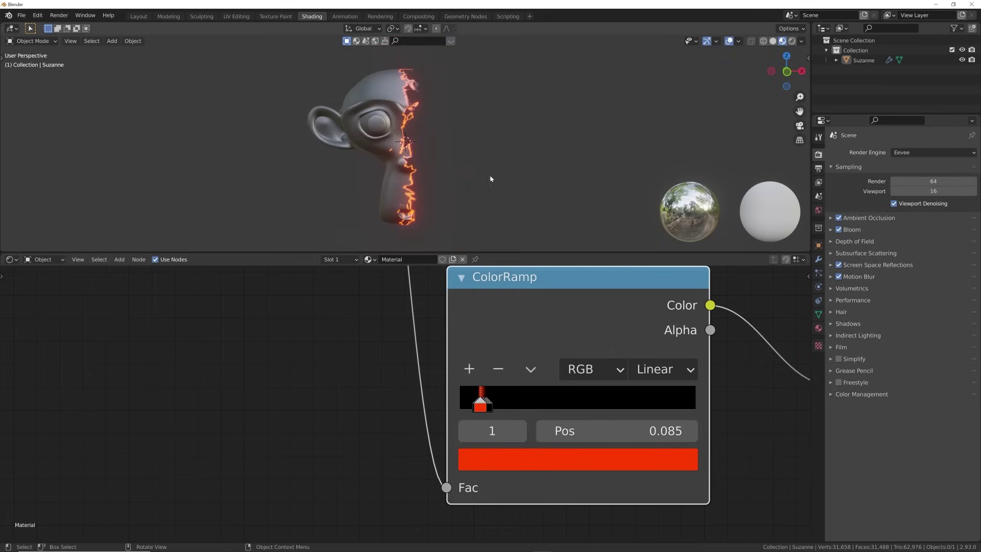
pyautogui.moveTo(588, 414); pyautogui.dragTo(290, 369, button='middle')
pyautogui.scroll(-2, 289, 369)
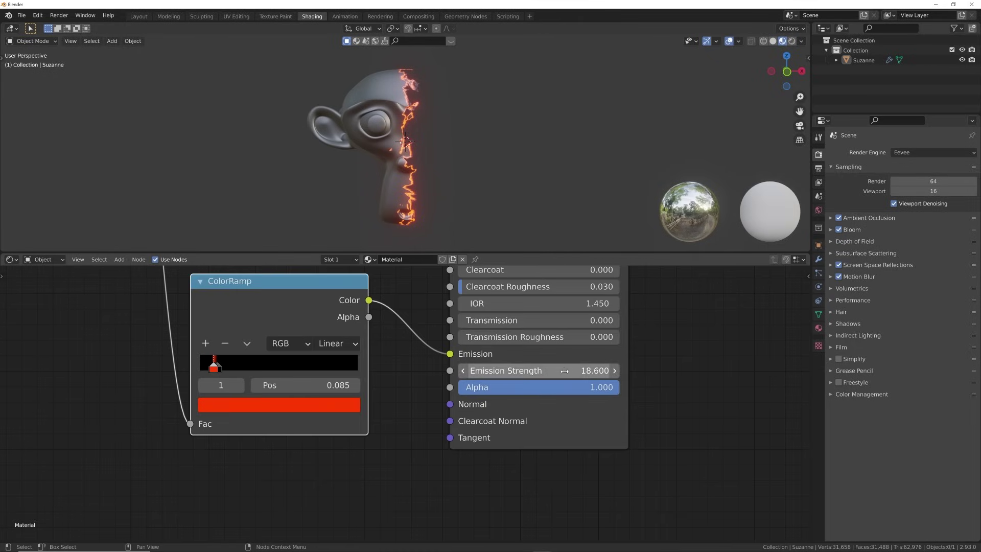
pyautogui.moveTo(562, 371)
pyautogui.mouseDown()
pyautogui.moveTo(613, 370)
pyautogui.moveTo(553, 371)
pyautogui.mouseUp()
pyautogui.scroll(5, 425, 138)
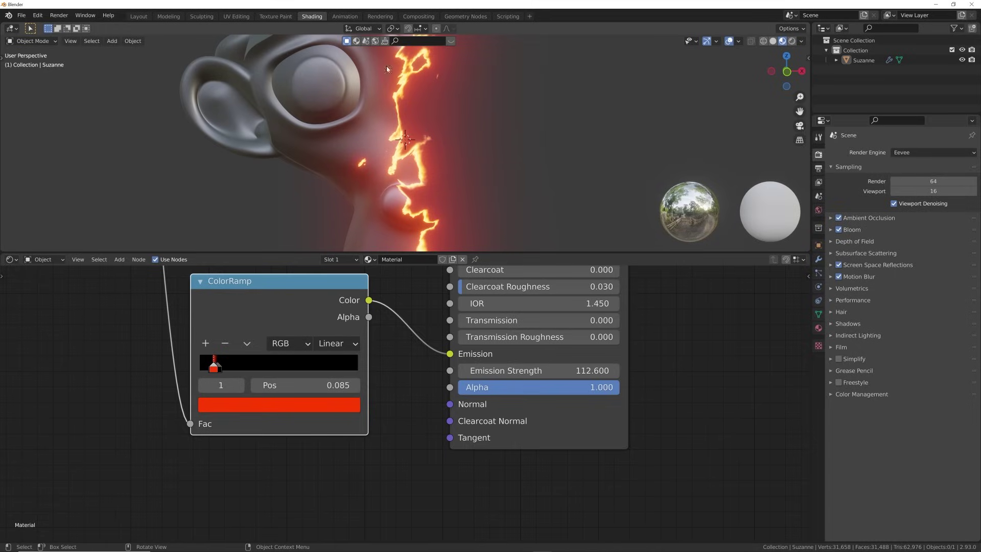
# Step: Inspect the glowing edge in the Layout workspace, and return to the Shading workspace
pyautogui.click(132, 18)
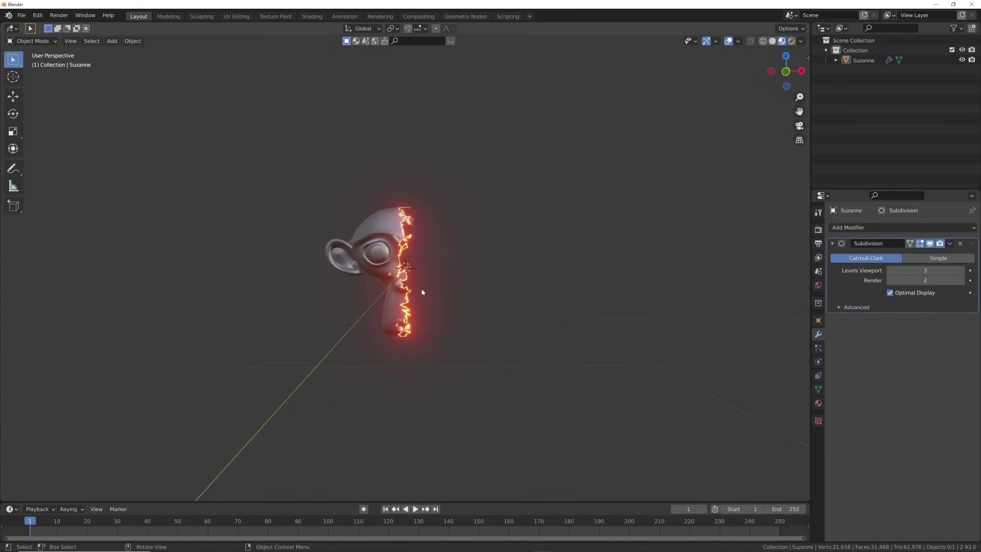
pyautogui.scroll(3, 376, 214)
pyautogui.click(314, 18)
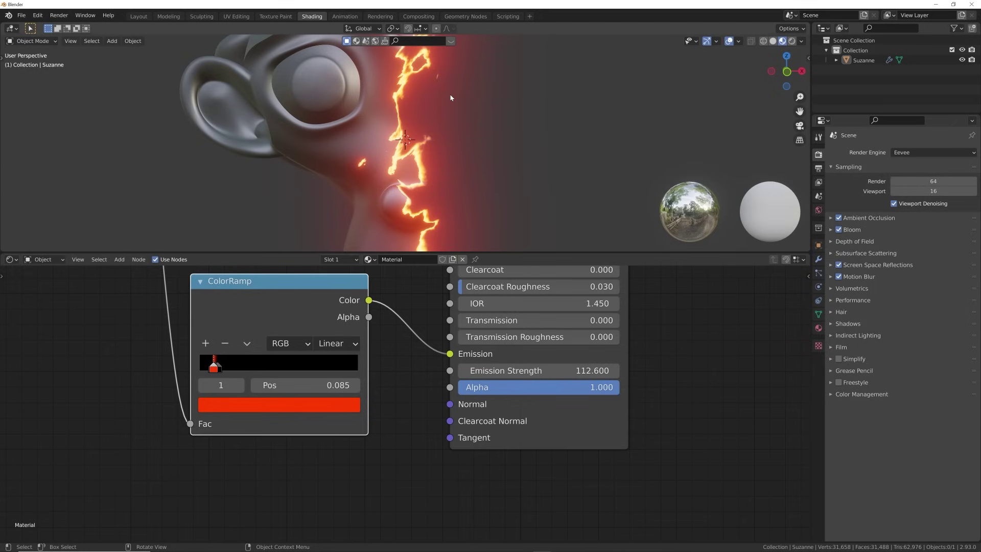
# Step: Adjust the dissolve edge with Noise Texture scale 4.450 and distortion 0.910, and a Mapping X location of -0.13 m
pyautogui.scroll(-3, 442, 128)
pyautogui.scroll(-10, 460, 349)
pyautogui.moveTo(335, 302); pyautogui.dragTo(411, 400, button='middle')
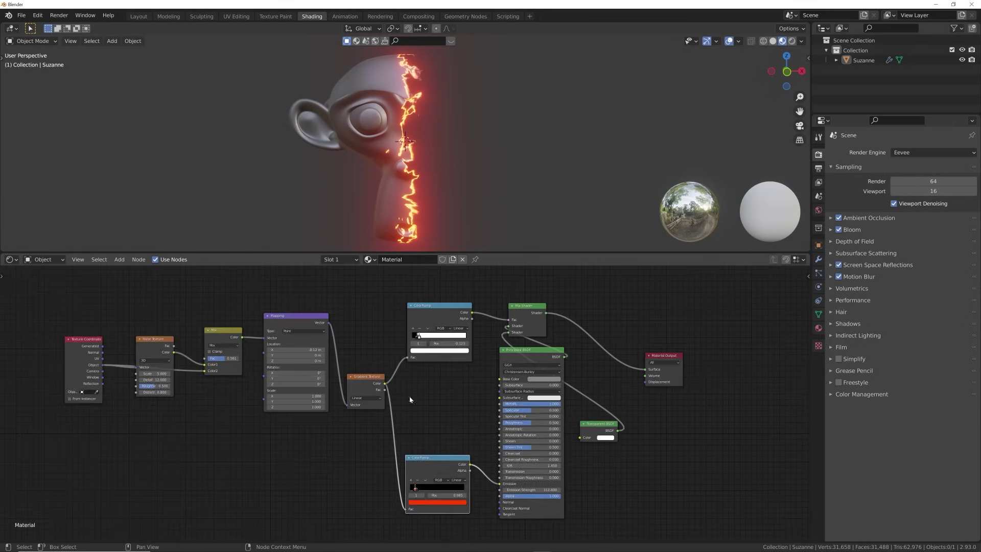
pyautogui.moveTo(296, 382); pyautogui.dragTo(495, 399, button='middle')
pyautogui.scroll(6, 495, 401)
pyautogui.moveTo(544, 363); pyautogui.dragTo(449, 390, button='middle')
pyautogui.scroll(4, 449, 386)
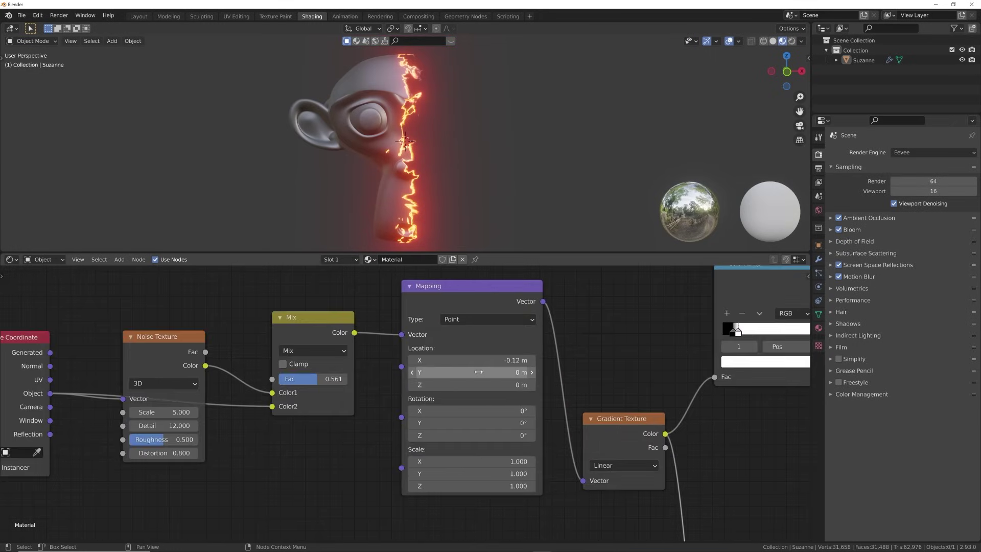
pyautogui.moveTo(479, 360)
pyautogui.mouseDown()
pyautogui.moveTo(528, 360)
pyautogui.moveTo(463, 360)
pyautogui.mouseUp()
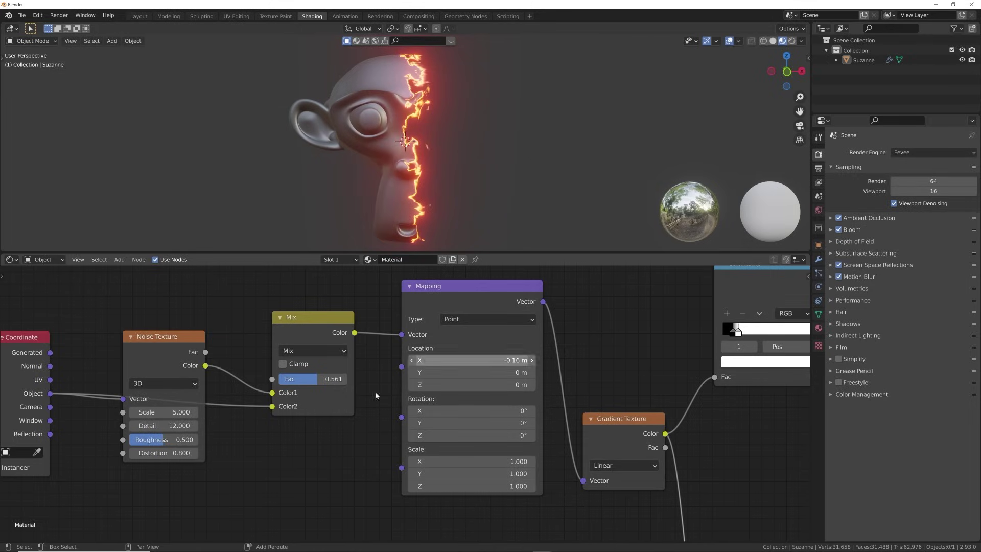
pyautogui.moveTo(164, 411); pyautogui.dragTo(153, 412)
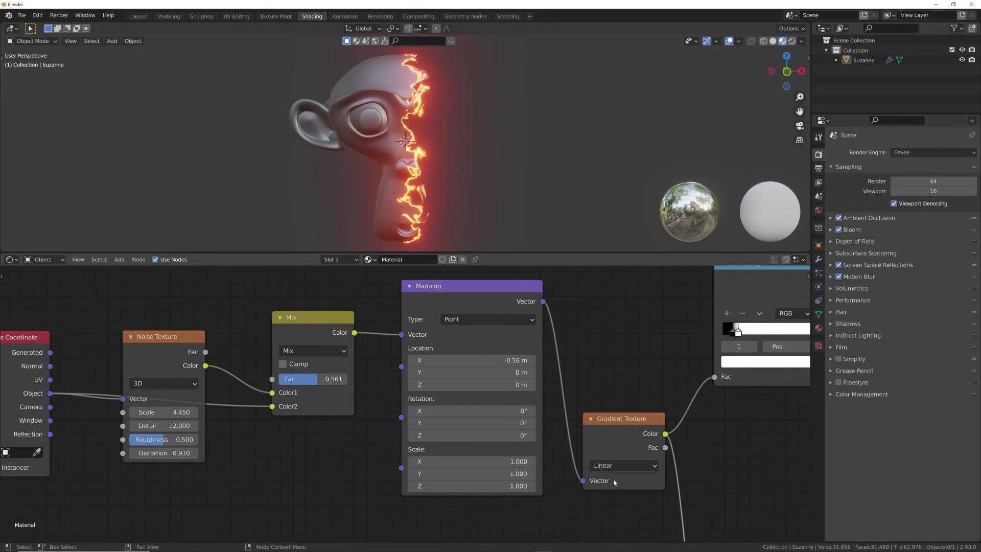
pyautogui.moveTo(468, 360)
pyautogui.mouseDown()
pyautogui.moveTo(498, 361)
pyautogui.moveTo(447, 360)
pyautogui.moveTo(484, 360)
pyautogui.moveTo(469, 360)
pyautogui.mouseUp()
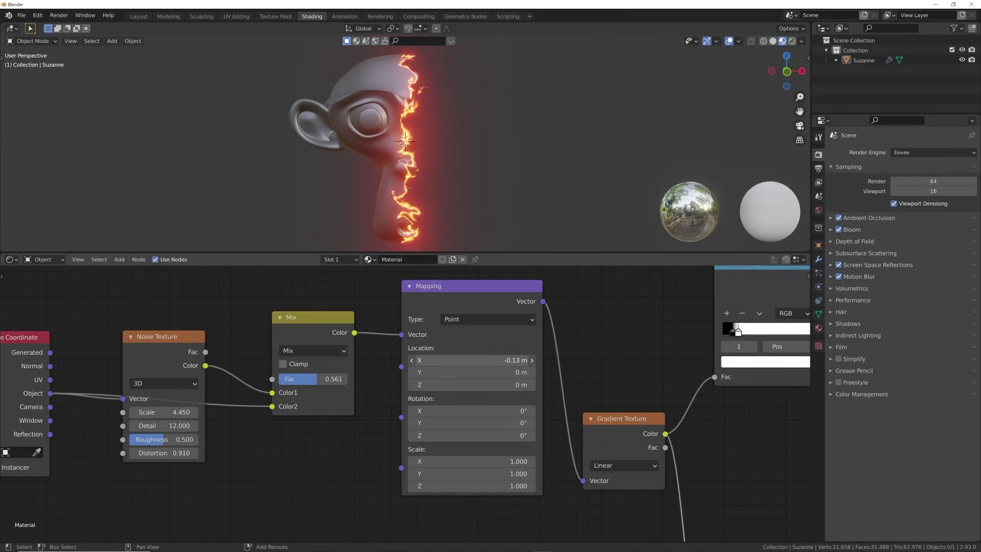
# Step: Insert a Hue Saturation Value node between the emission ColorRamp and the Principled BSDF's Emission input, and set its hue to 0.230
pyautogui.moveTo(491, 401); pyautogui.dragTo(164, 316, button='middle')
pyautogui.moveTo(486, 429); pyautogui.dragTo(428, 318, button='middle')
pyautogui.hotkey('shift', 'a')
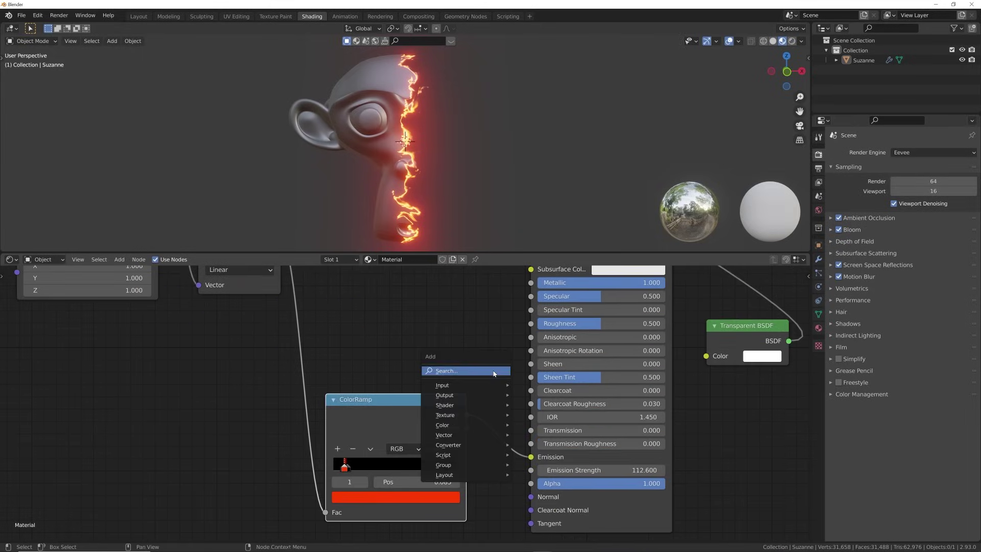
pyautogui.click(493, 371)
pyautogui.write('hu')
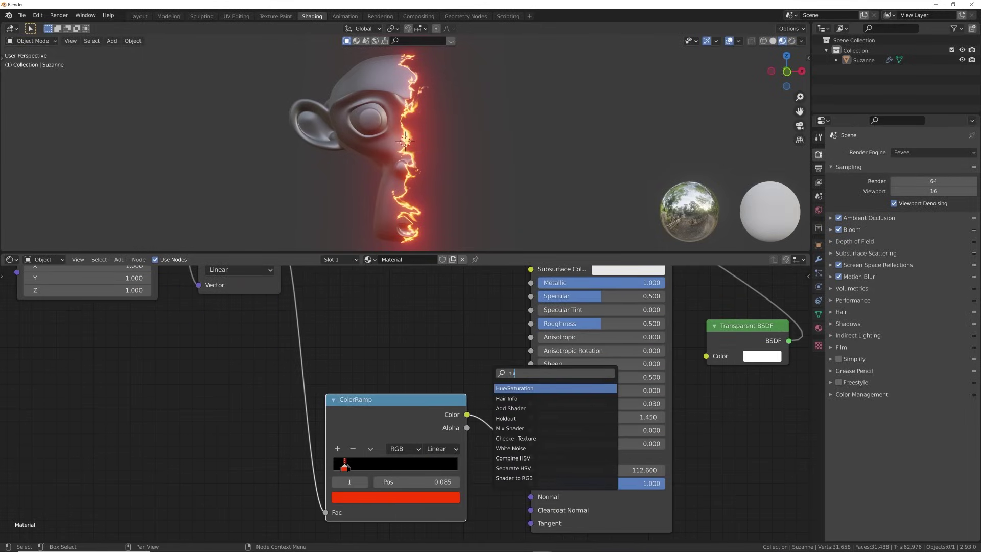
pyautogui.press('Return')
pyautogui.click(531, 416)
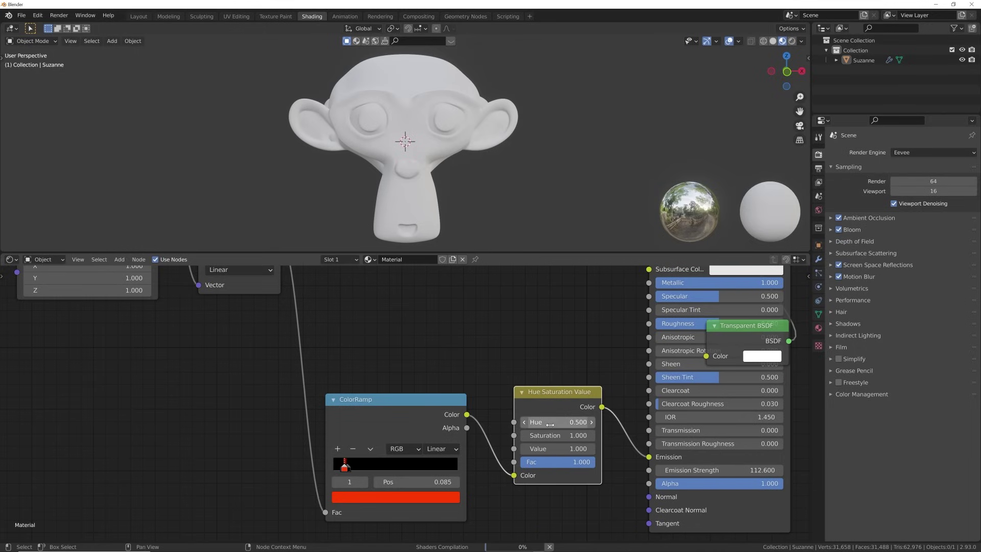
pyautogui.moveTo(550, 425)
pyautogui.mouseDown()
pyautogui.moveTo(588, 425)
pyautogui.moveTo(555, 422)
pyautogui.mouseUp()
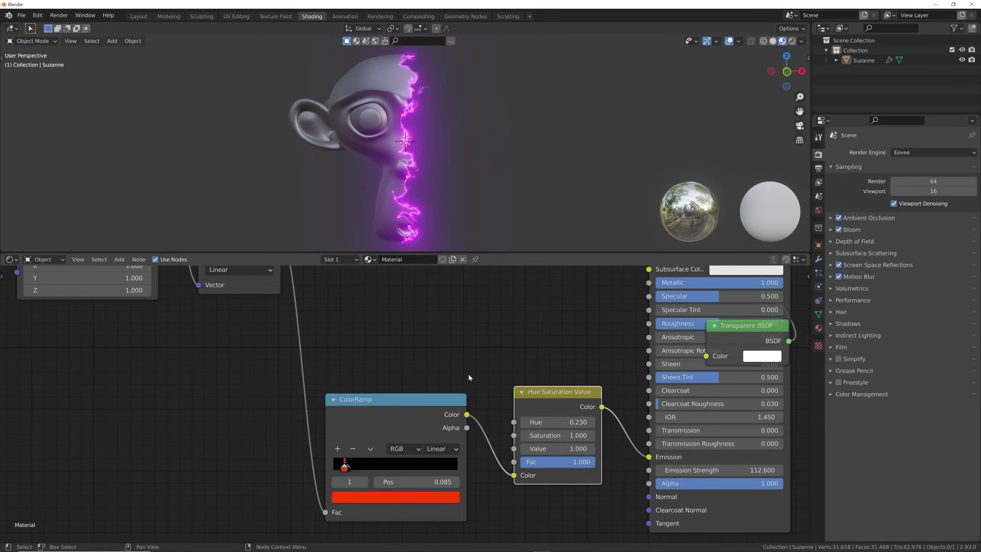
# Step: Tidy the node layout by placing the Transparent BSDF between the transparency ColorRamp and the Mix Shader, and shifting the Principled BSDF slightly
pyautogui.scroll(-8, 366, 374)
pyautogui.moveTo(366, 374); pyautogui.dragTo(437, 426, button='middle')
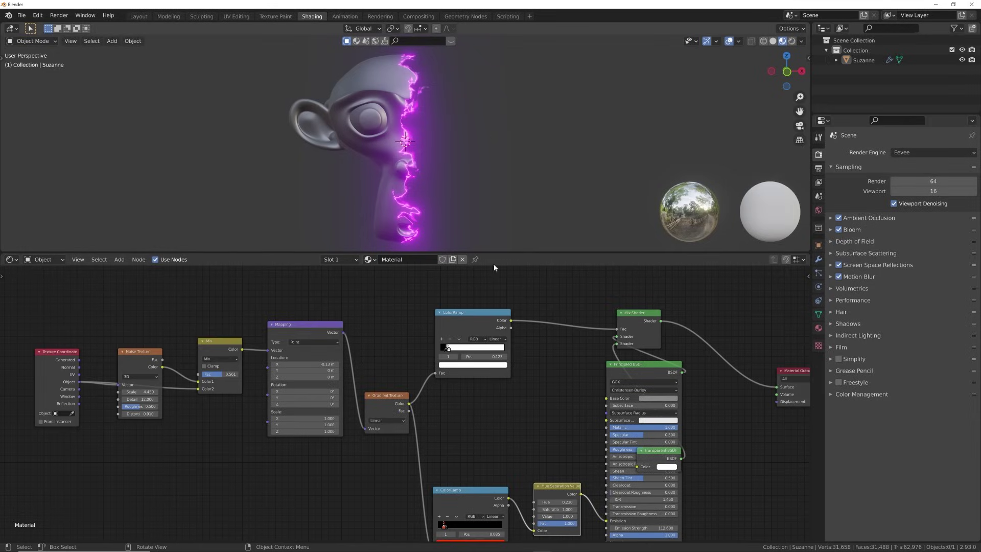
pyautogui.moveTo(542, 440); pyautogui.dragTo(466, 337, button='middle')
pyautogui.click(583, 352)
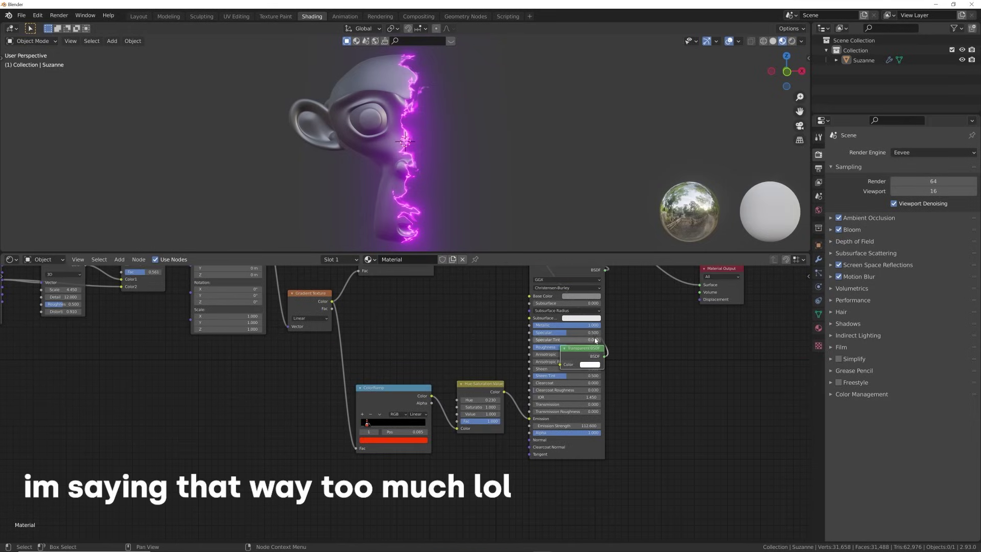
pyautogui.moveTo(586, 341); pyautogui.dragTo(583, 414, button='middle')
pyautogui.moveTo(579, 425); pyautogui.dragTo(472, 303)
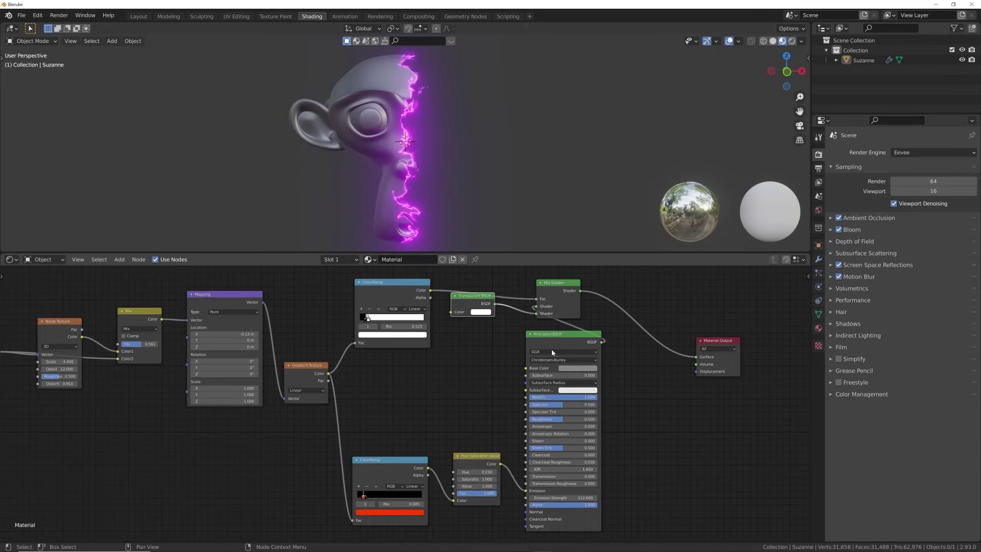
pyautogui.click(549, 338)
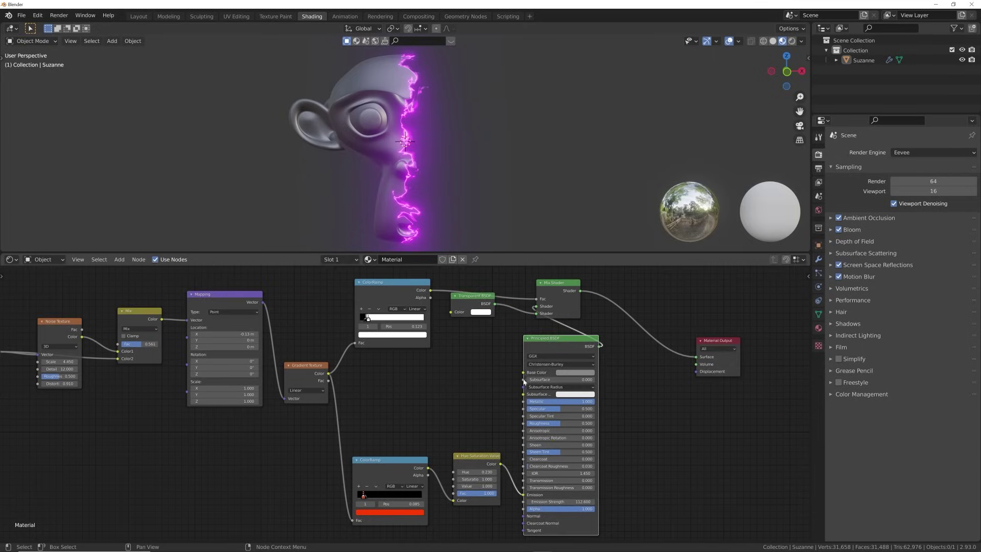
pyautogui.scroll(2, 594, 405)
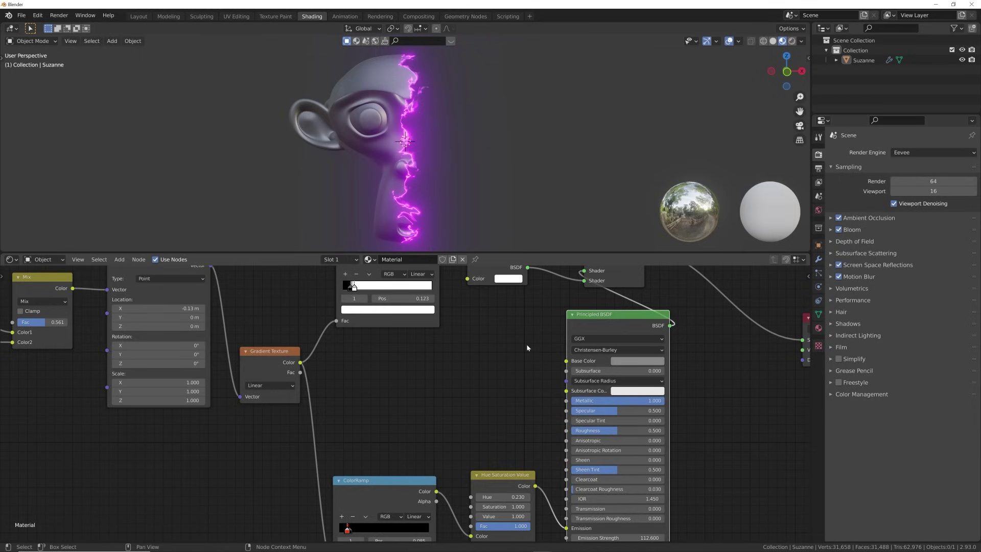
# Step: Switch to Chrome and view the Loki effect test post on the open Twitter profile
pyautogui.moveTo(382, 551)
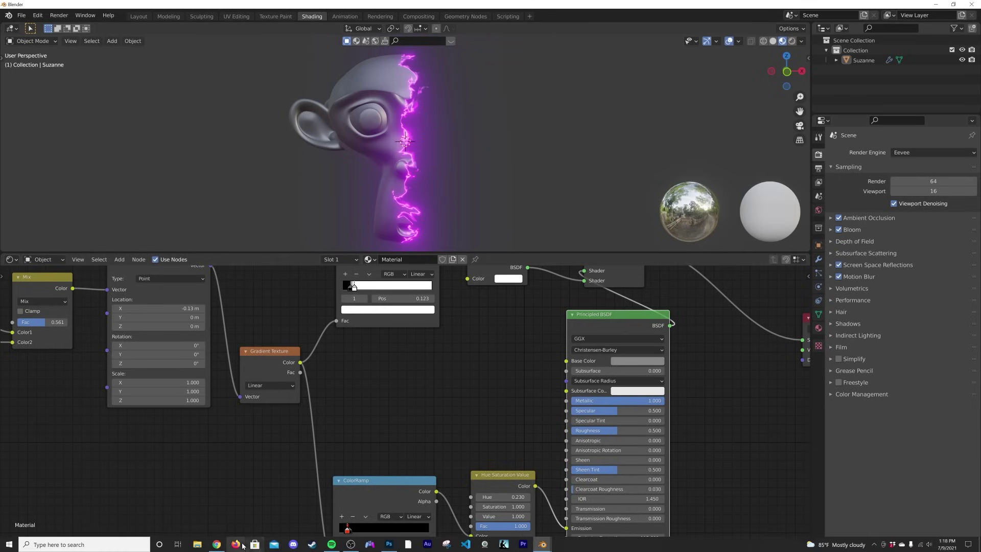
pyautogui.click(217, 544)
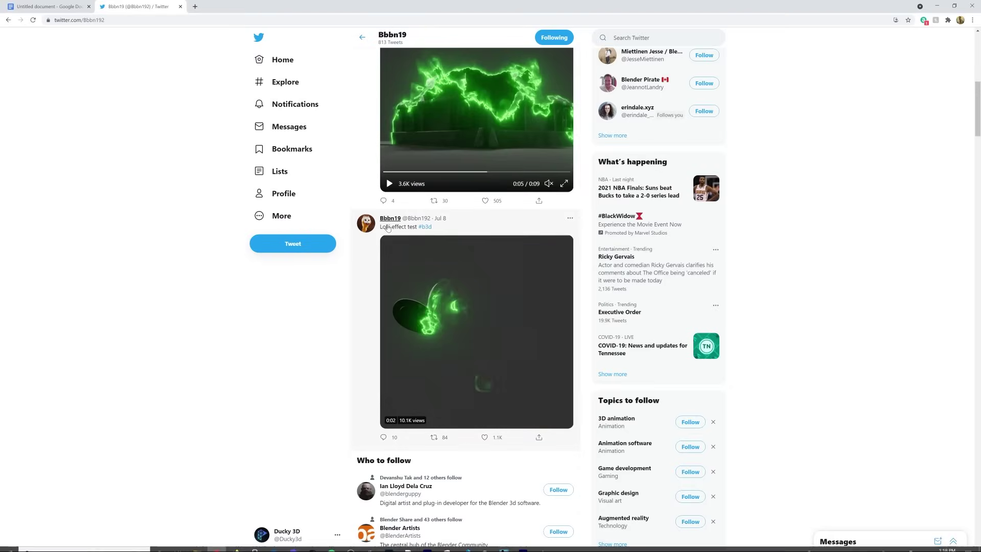